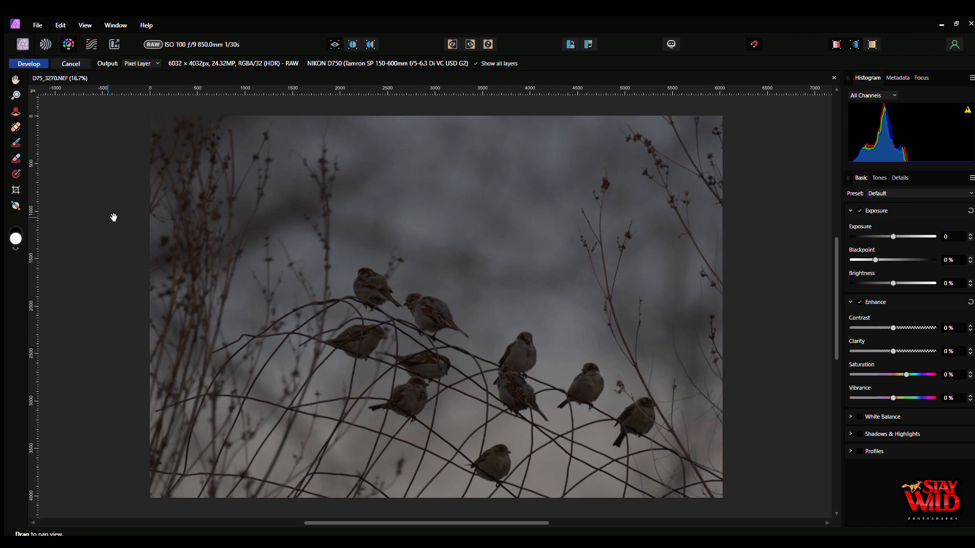
# Brighten the raw photo with a Curves tone adjustment by pulling the lower midtones of the master curve strongly upward
pyautogui.moveTo(309, 260); pyautogui.dragTo(302, 261)
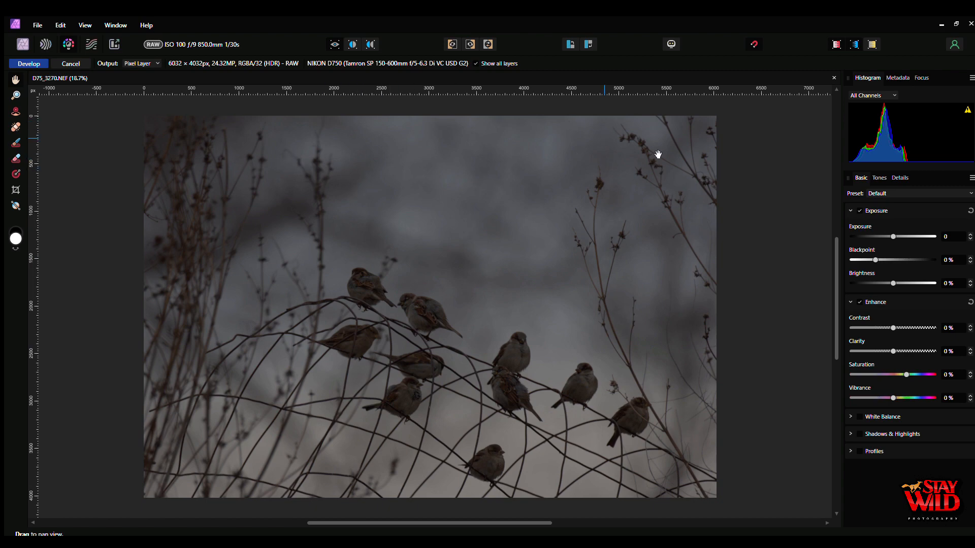
pyautogui.click(874, 179)
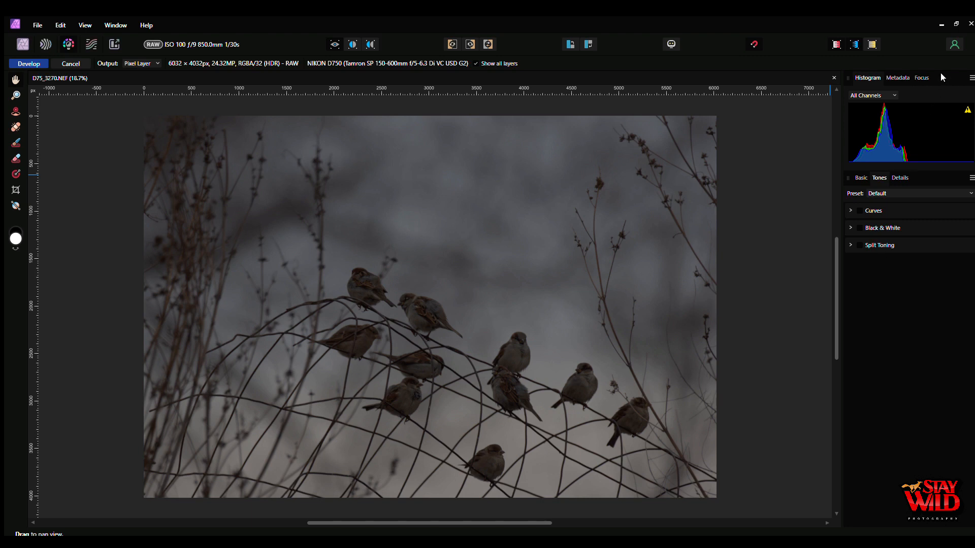
pyautogui.click(854, 209)
pyautogui.click(909, 286)
pyautogui.moveTo(909, 285); pyautogui.dragTo(894, 263)
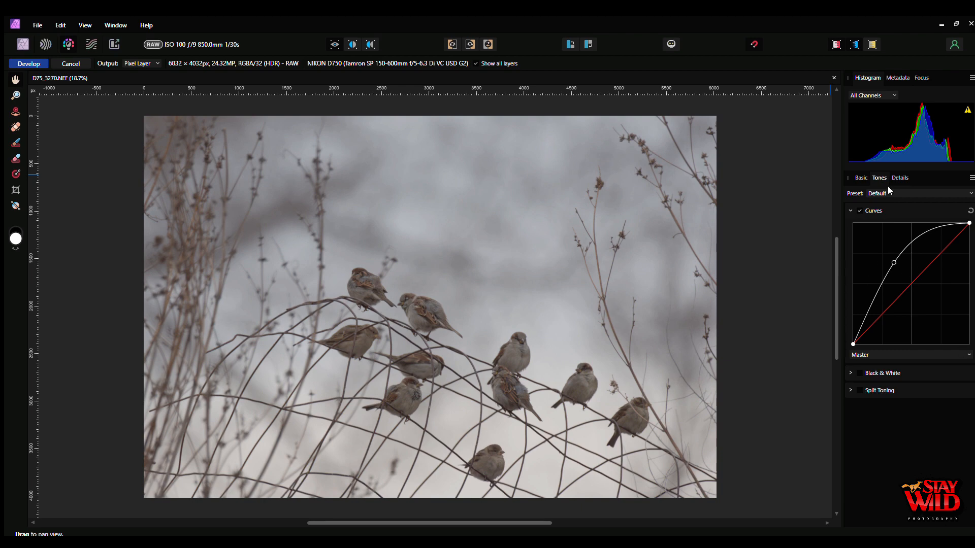
# Raise the raw photo's Vibrance to 50% and its Saturation to 20% in the basic Enhance settings
pyautogui.click(861, 177)
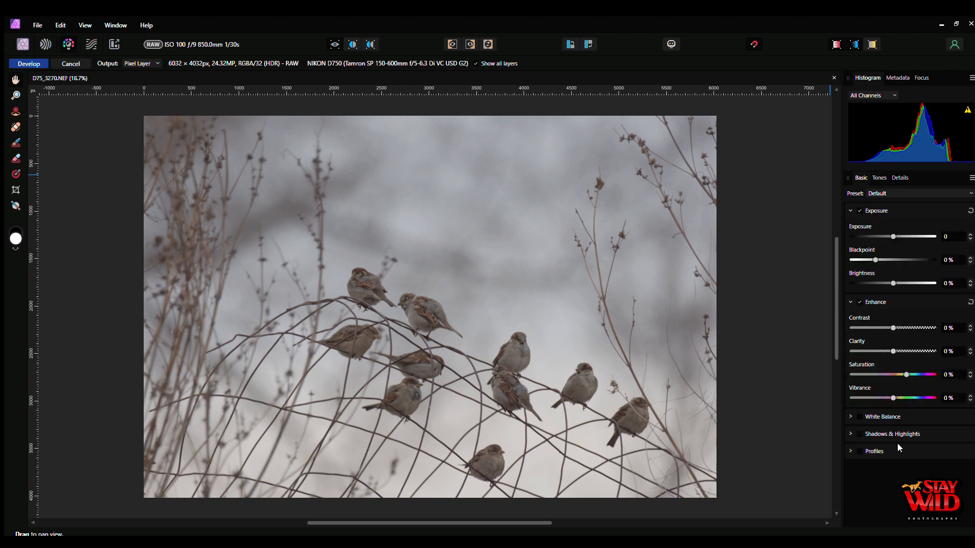
pyautogui.moveTo(893, 398); pyautogui.dragTo(955, 405)
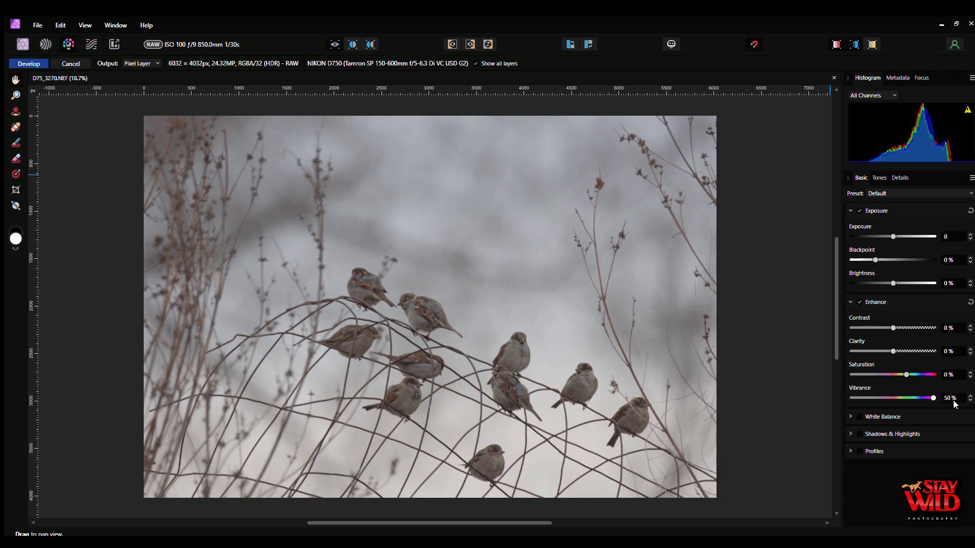
pyautogui.moveTo(906, 375); pyautogui.dragTo(939, 377)
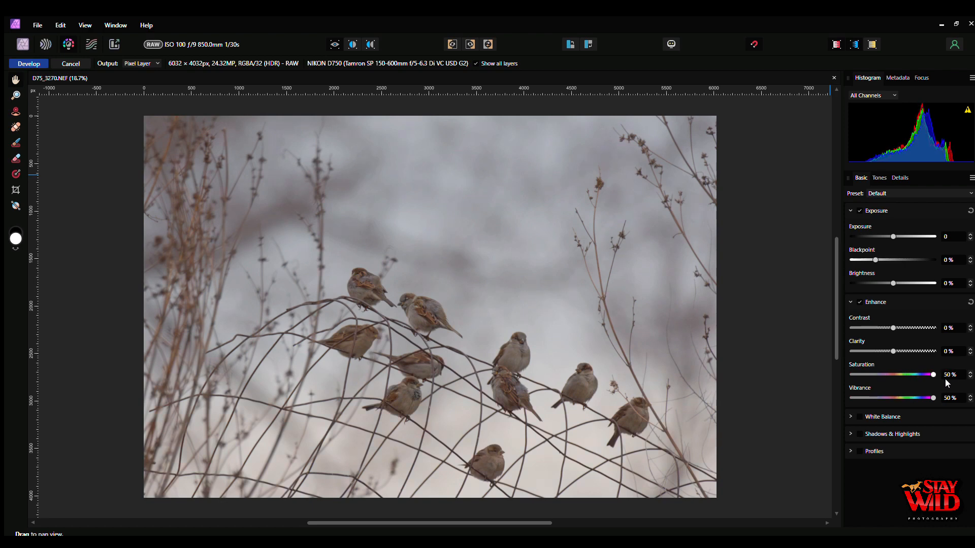
pyautogui.moveTo(940, 379); pyautogui.dragTo(914, 380)
# Try extreme Shadows and Highlights settings, including Shadows at -100%, and reset both sliders to their defaults
pyautogui.click(854, 433)
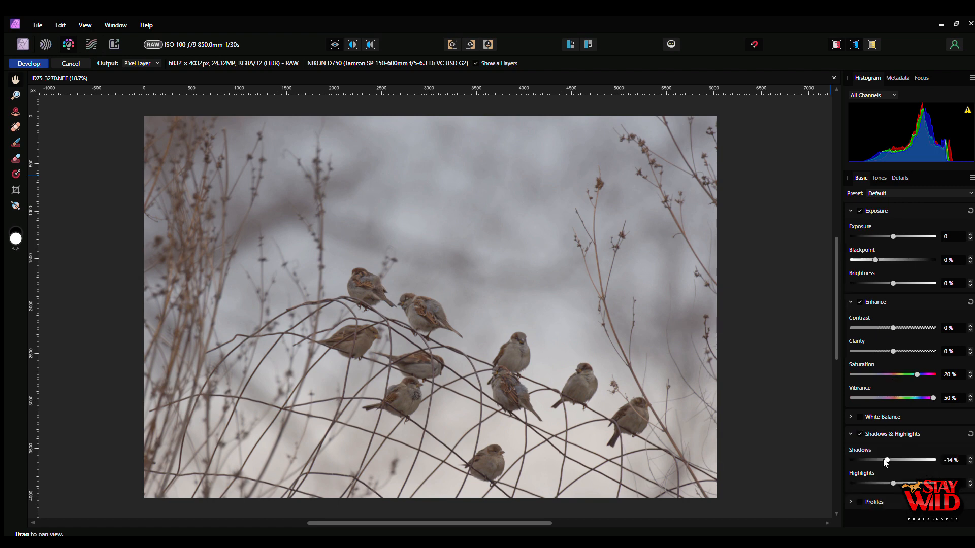
pyautogui.moveTo(888, 459); pyautogui.dragTo(829, 467)
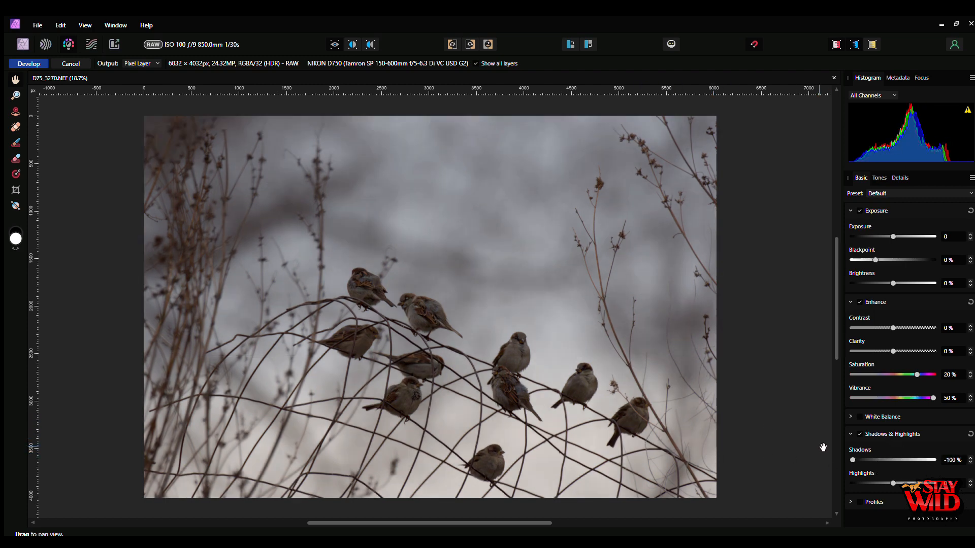
pyautogui.moveTo(853, 461); pyautogui.dragTo(932, 480)
pyautogui.doubleClick(889, 461)
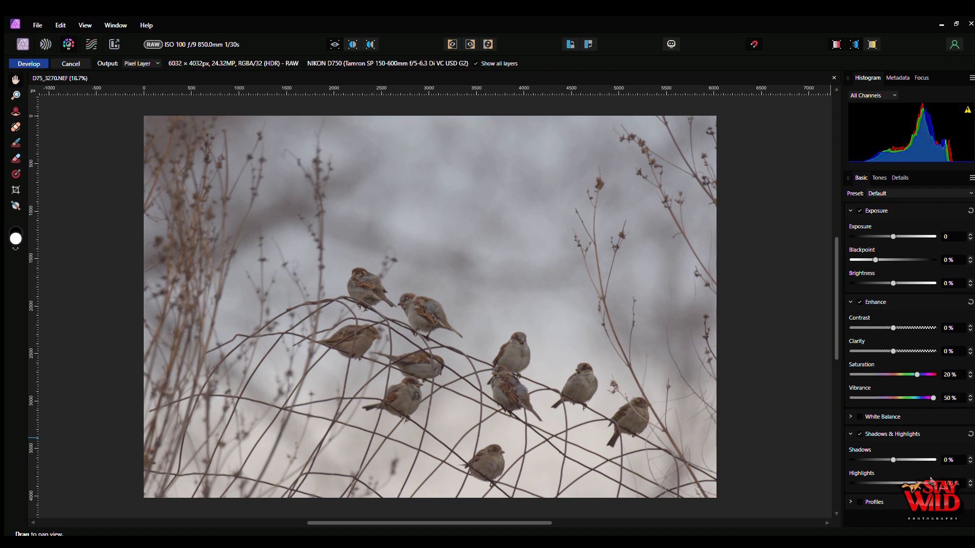
pyautogui.doubleClick(929, 483)
# Develop the raw photo and crop it at the 1.618 x 1 ratio to 5747 x 3552 px, trimming the upper and left edges
pyautogui.click(33, 62)
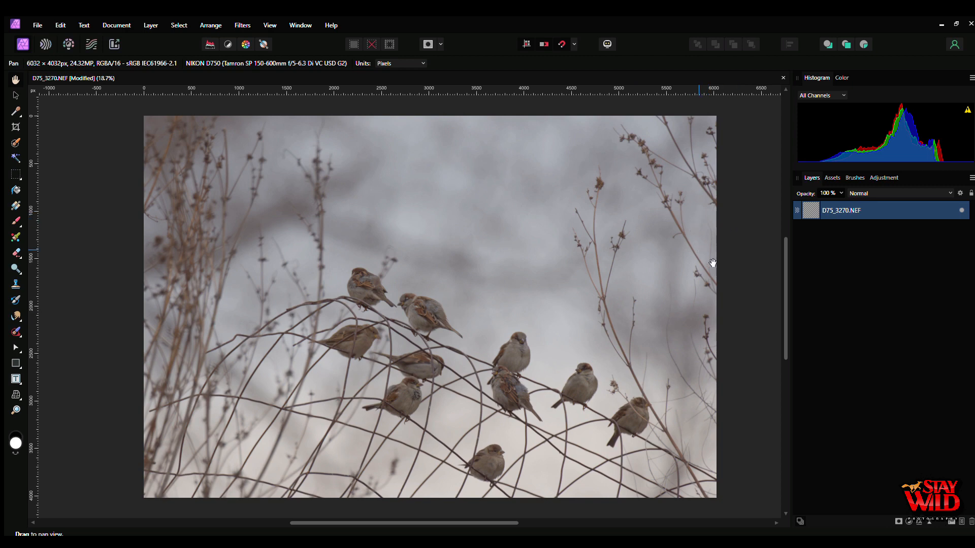
pyautogui.click(11, 126)
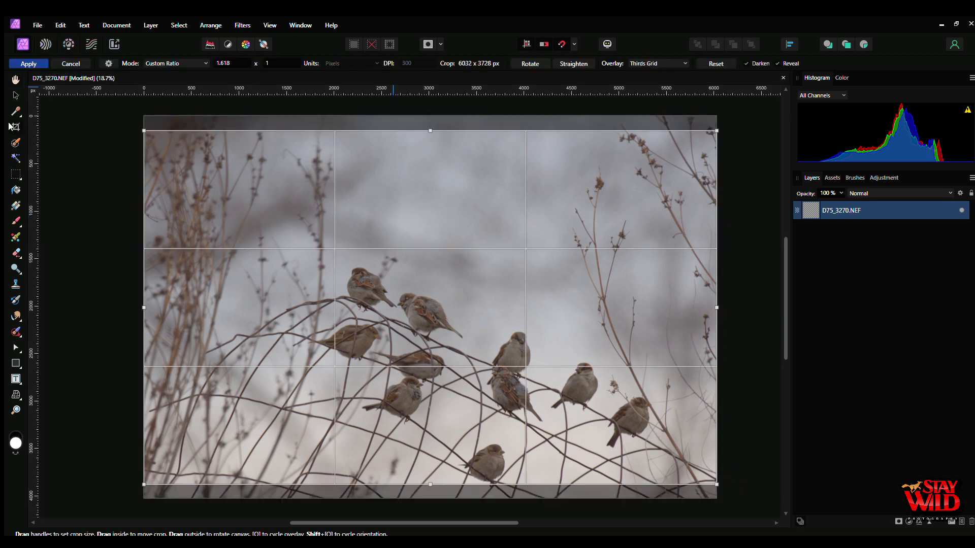
pyautogui.moveTo(380, 293); pyautogui.dragTo(382, 309)
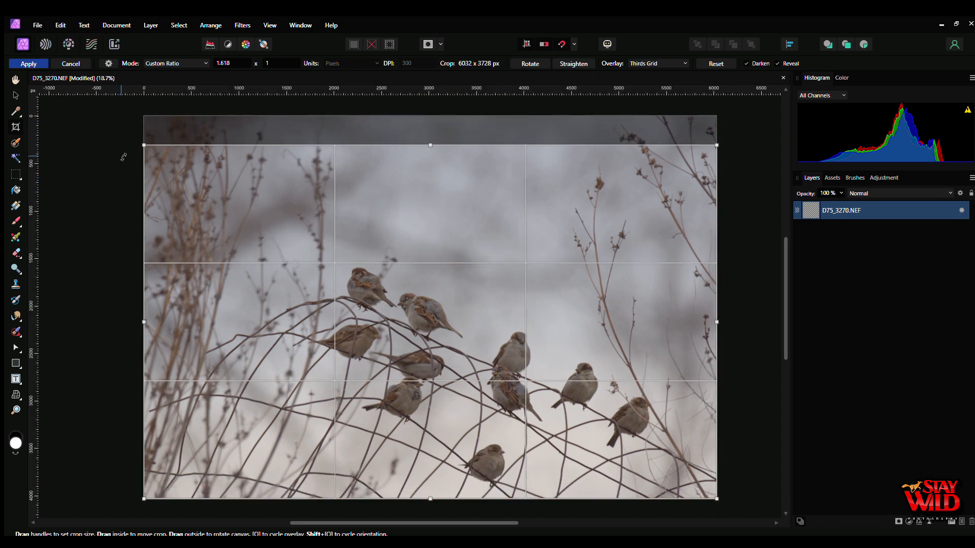
pyautogui.moveTo(144, 146); pyautogui.dragTo(172, 163)
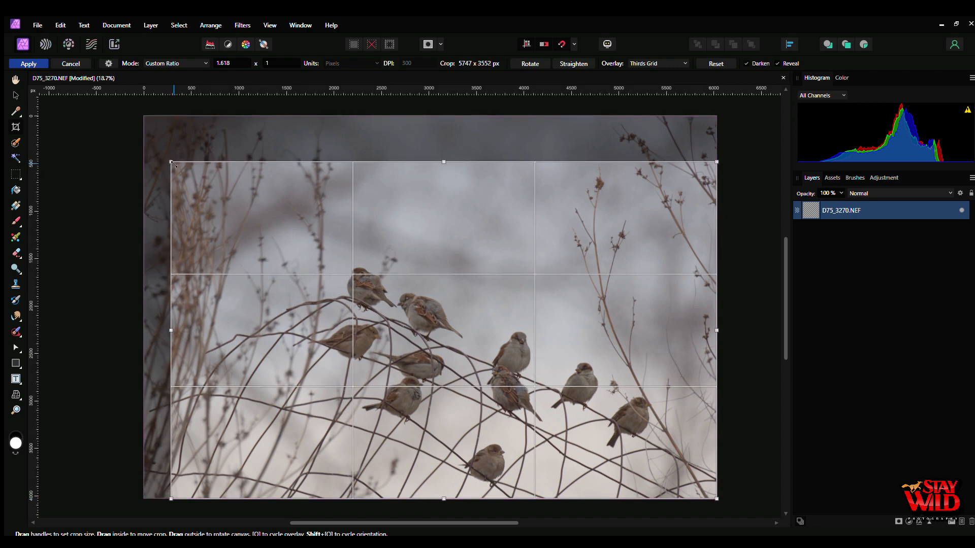
pyautogui.press('h')
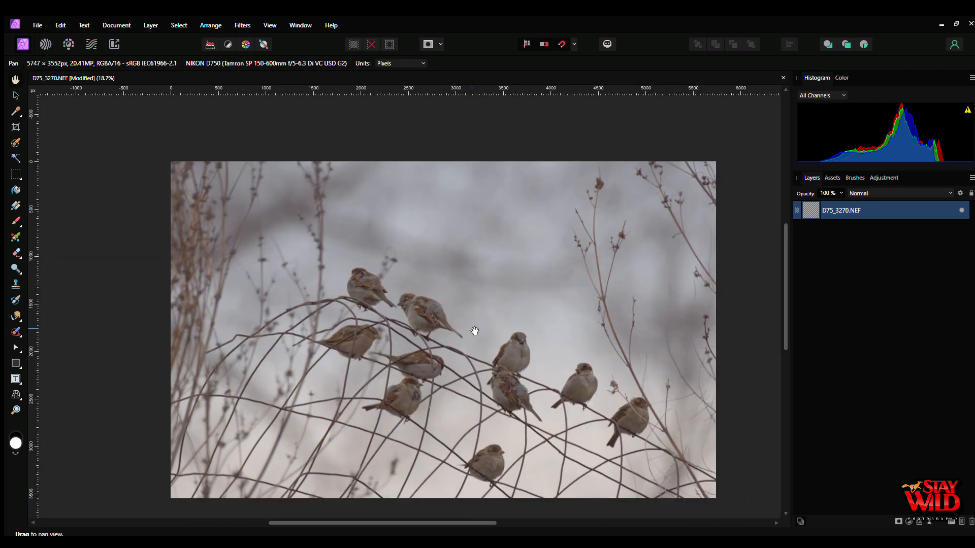
# Examine the sparrows' detail and focus up close across the cropped photo, as well as the overall composition
pyautogui.moveTo(472, 330); pyautogui.dragTo(448, 266)
pyautogui.scroll(2, 448, 263)
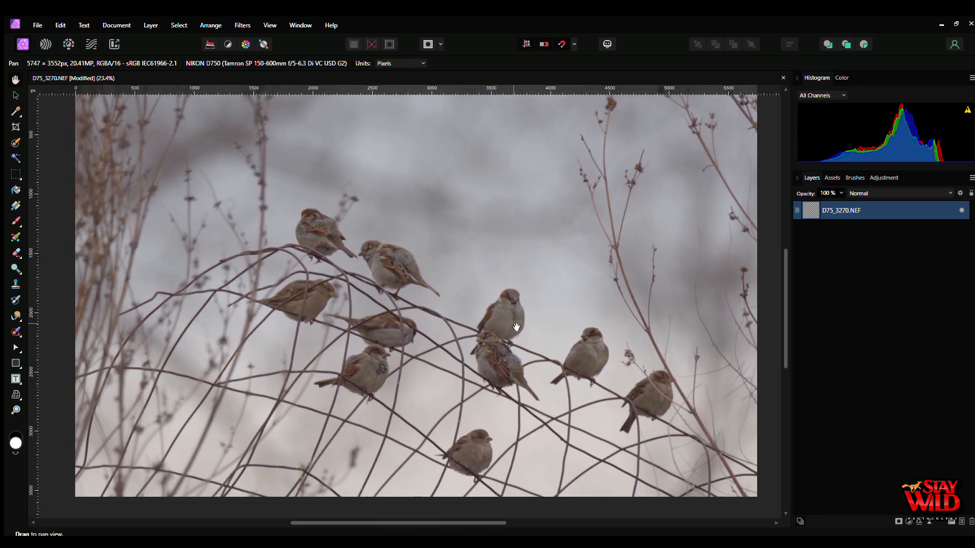
pyautogui.scroll(5, 511, 328)
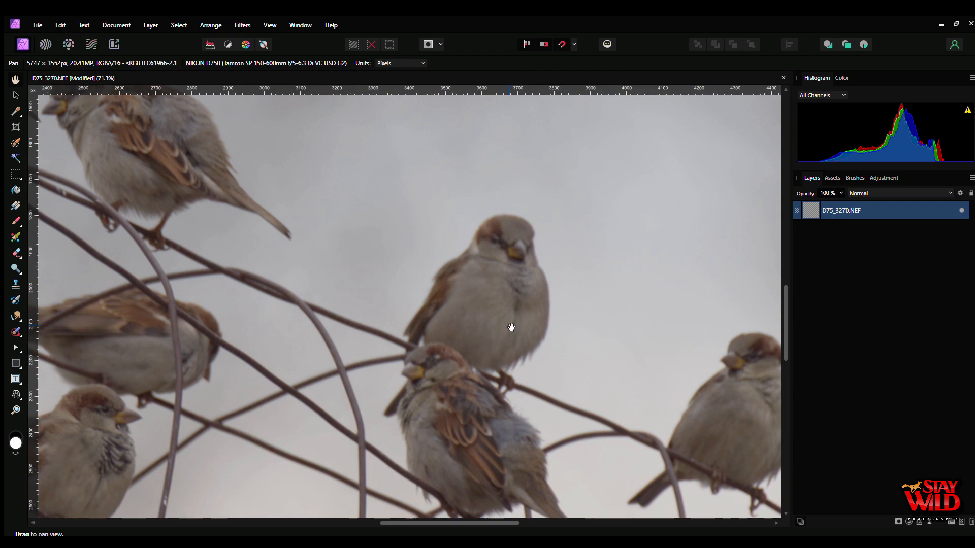
pyautogui.moveTo(511, 327); pyautogui.dragTo(641, 380)
pyautogui.scroll(-5, 641, 379)
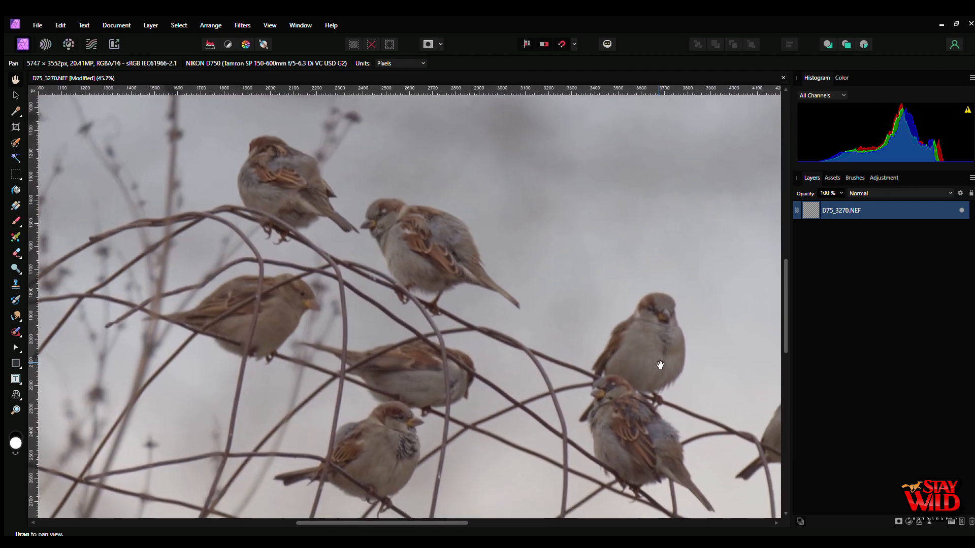
pyautogui.scroll(2, 616, 349)
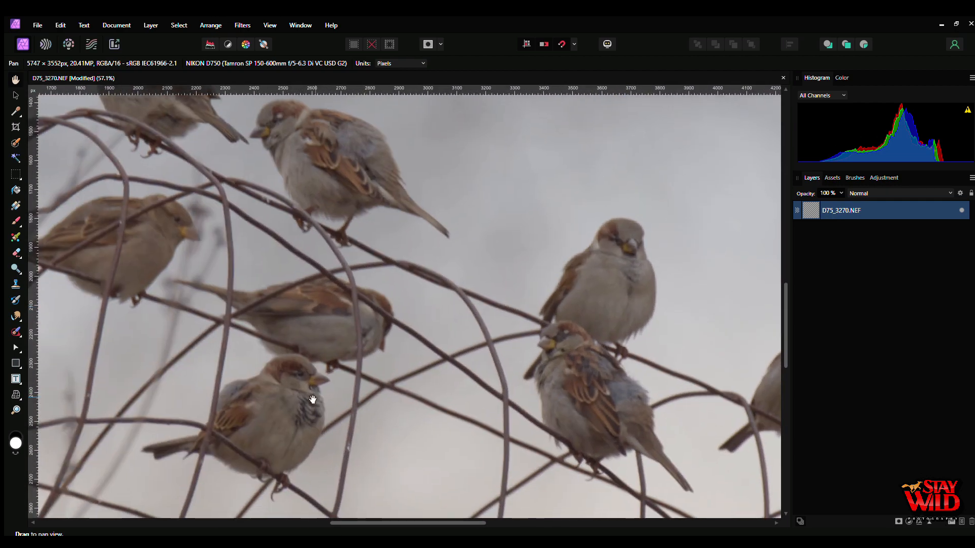
pyautogui.scroll(3, 344, 342)
pyautogui.scroll(-6, 396, 335)
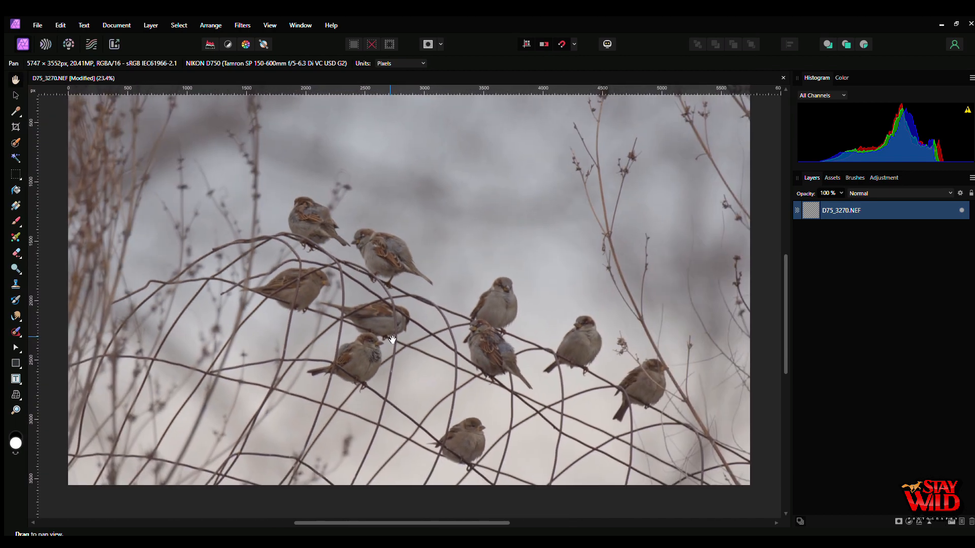
pyautogui.scroll(-1, 397, 341)
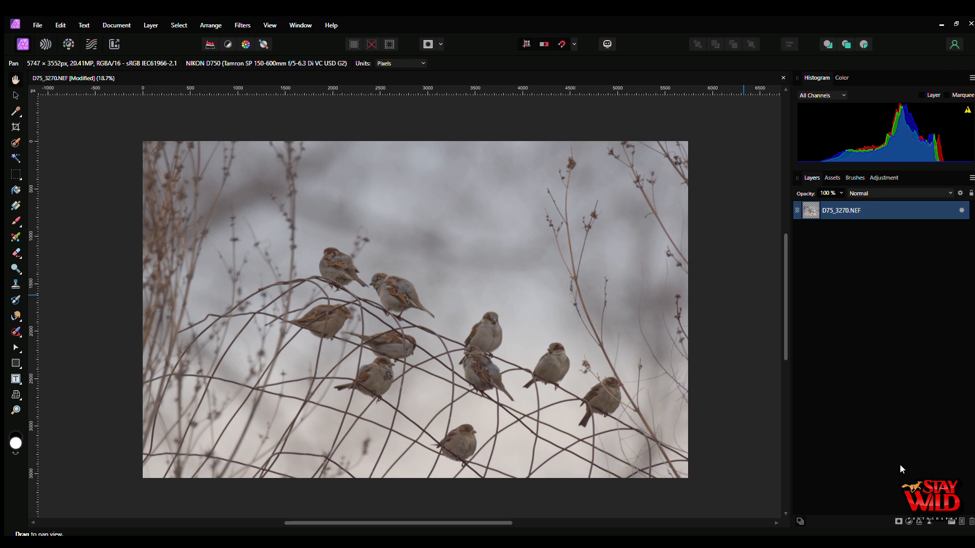
# Add a Curves adjustment that boosts contrast and cools the photo, move it above the photo layer, and compare the image with and without it
pyautogui.hotkey('ctrl', 'm')
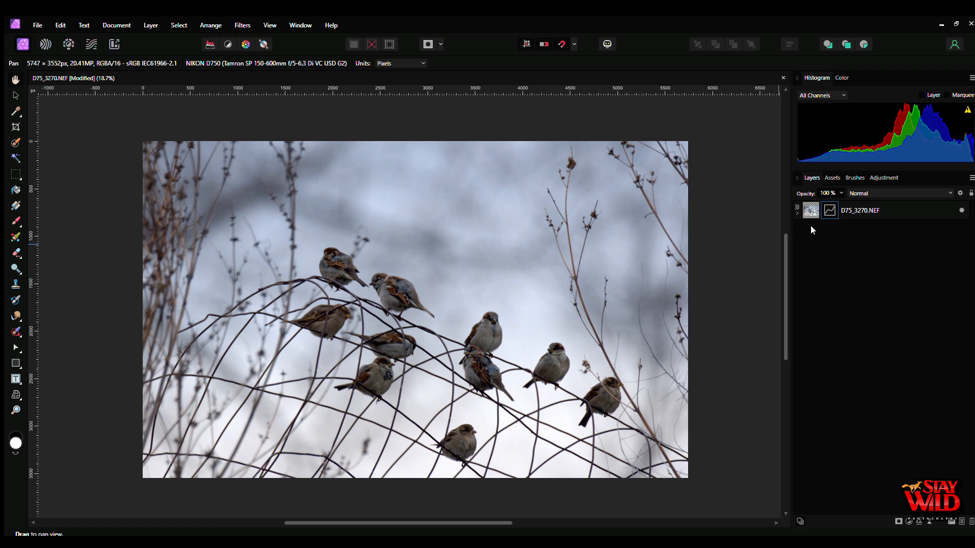
pyautogui.moveTo(828, 205); pyautogui.dragTo(828, 195)
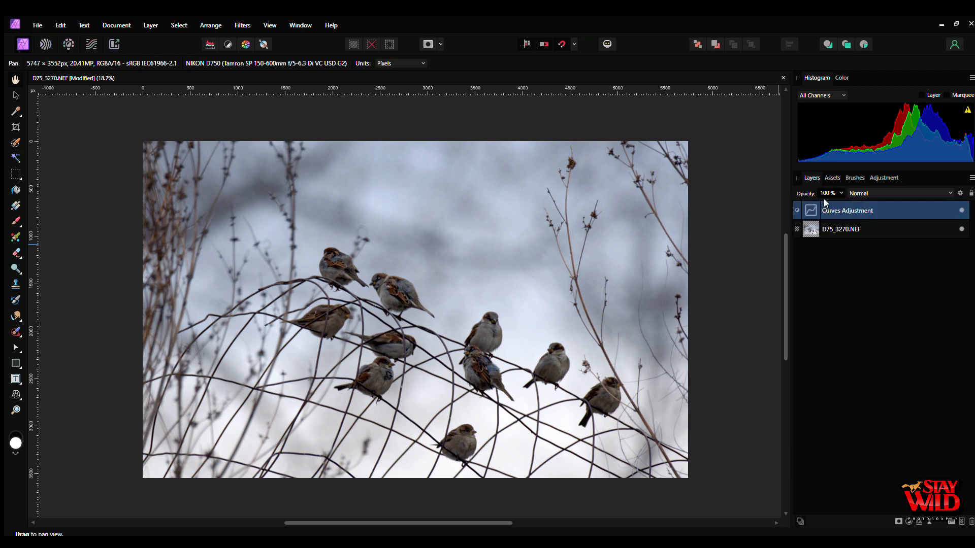
pyautogui.click(961, 210)
pyautogui.click(961, 210)
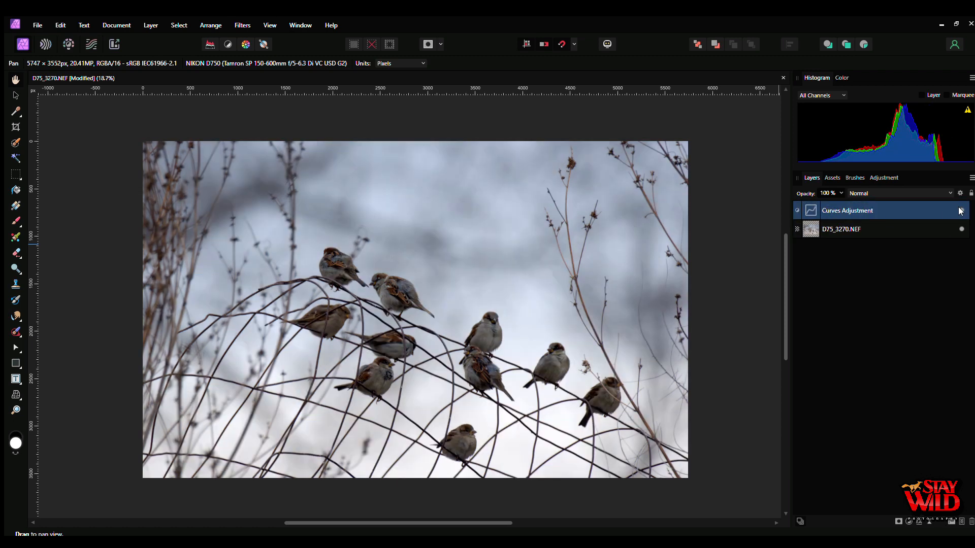
# Add a Brightness / Contrast adjustment above the Curves layer that lightens the sky background to near white while preserving the birds' detail
pyautogui.scroll(2, 604, 364)
pyautogui.moveTo(604, 365); pyautogui.dragTo(627, 360)
pyautogui.scroll(-2, 627, 359)
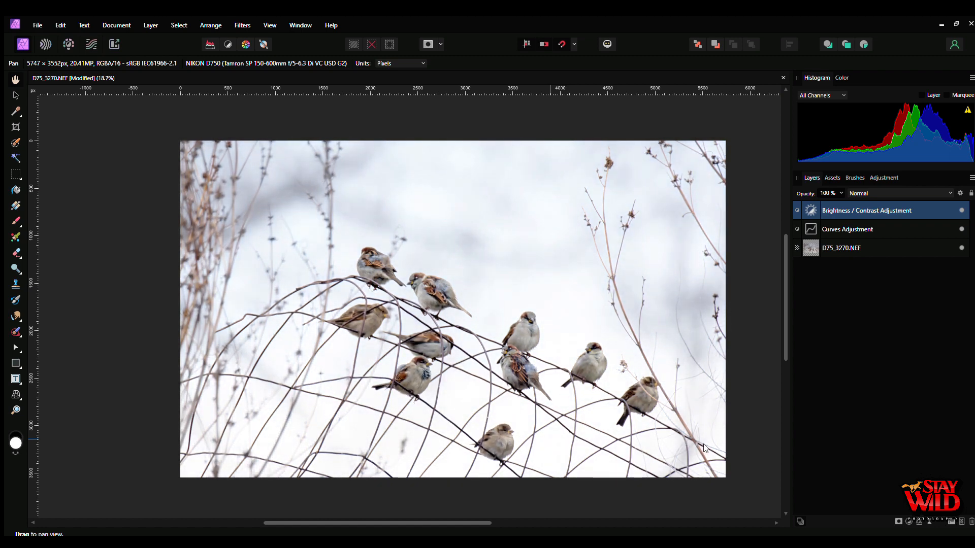
pyautogui.scroll(5, 522, 337)
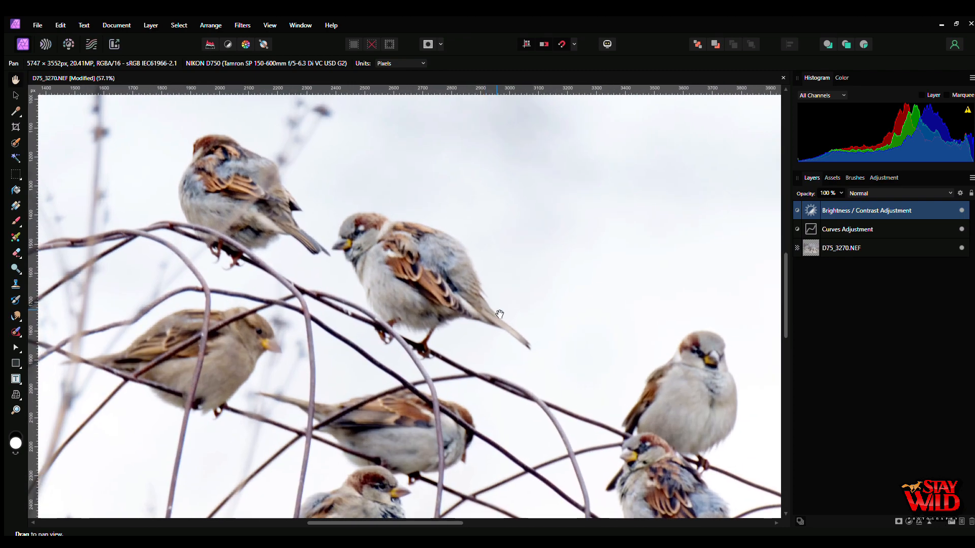
pyautogui.moveTo(705, 437)
pyautogui.mouseDown()
pyautogui.moveTo(674, 445)
pyautogui.moveTo(714, 441)
pyautogui.moveTo(705, 443)
pyautogui.mouseUp()
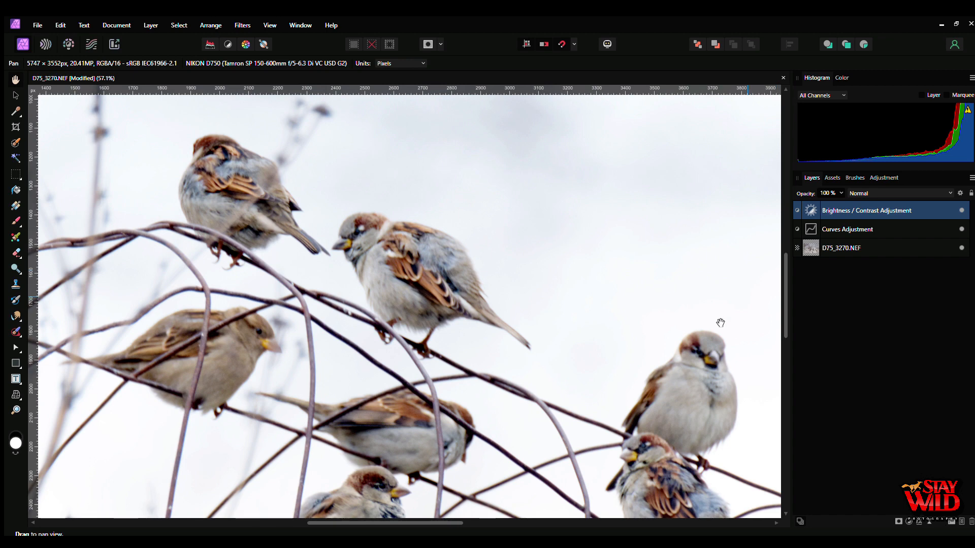
pyautogui.moveTo(696, 439)
pyautogui.mouseDown()
pyautogui.moveTo(653, 443)
pyautogui.moveTo(680, 443)
pyautogui.mouseUp()
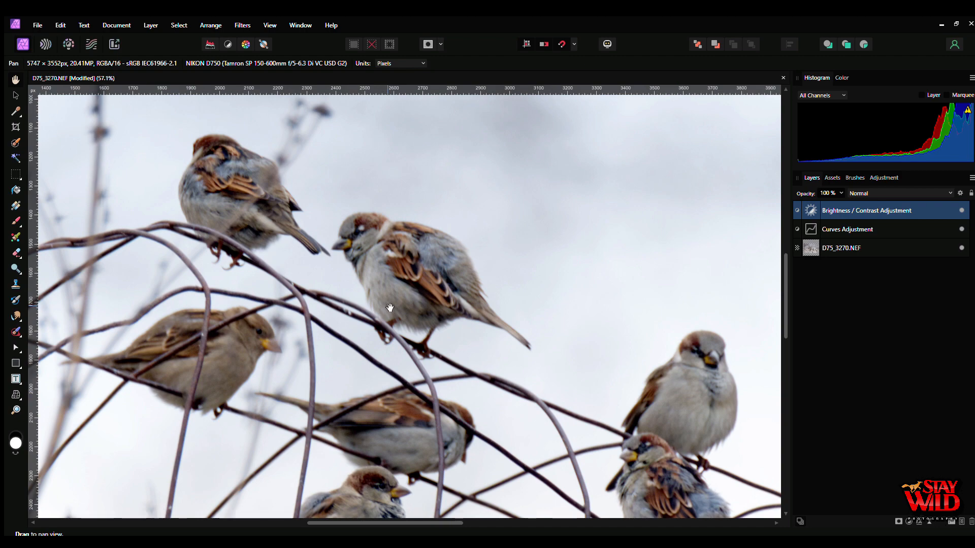
pyautogui.scroll(-5, 389, 307)
pyautogui.moveTo(390, 307)
pyautogui.mouseDown()
pyautogui.moveTo(368, 253)
pyautogui.moveTo(384, 299)
pyautogui.mouseUp()
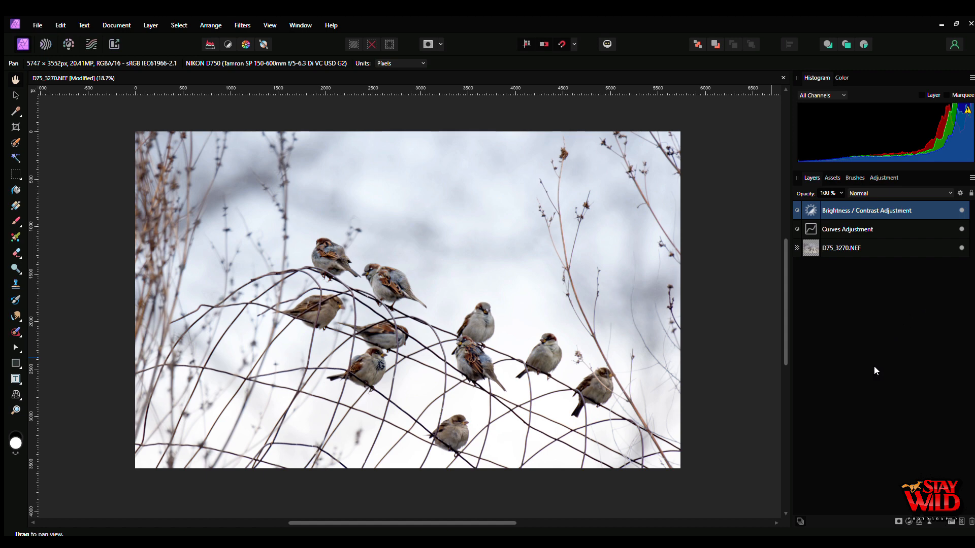
# Add a White Balance adjustment giving the photo a cooler blue tone, and add a Vibrance adjustment above it
pyautogui.click(919, 298)
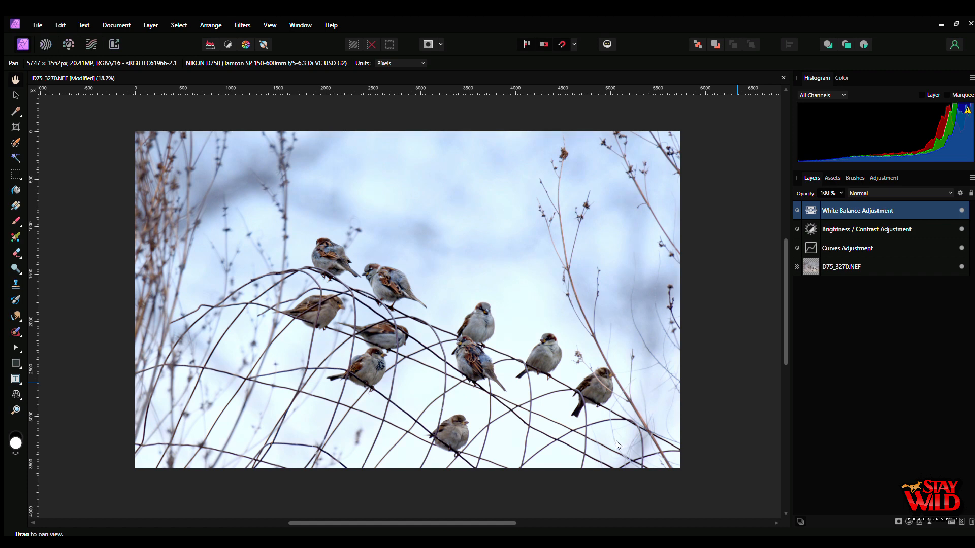
pyautogui.moveTo(613, 440)
pyautogui.mouseDown()
pyautogui.moveTo(660, 439)
pyautogui.moveTo(604, 447)
pyautogui.mouseUp()
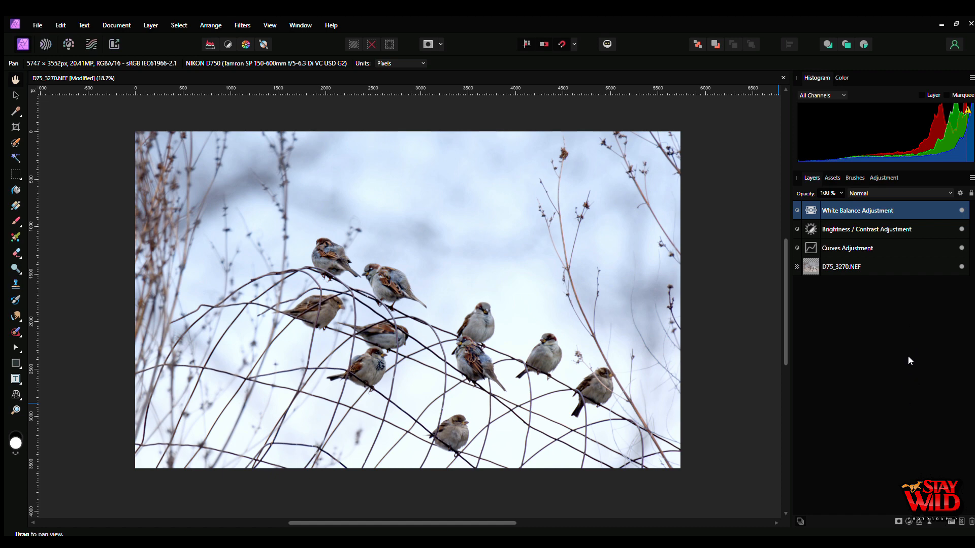
pyautogui.click(908, 356)
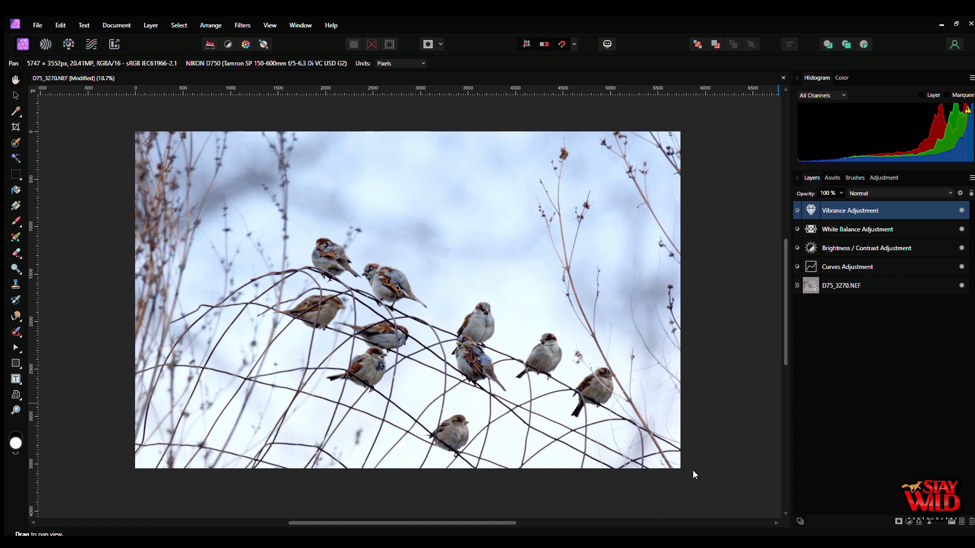
pyautogui.moveTo(693, 470); pyautogui.dragTo(561, 474)
pyautogui.scroll(5, 624, 224)
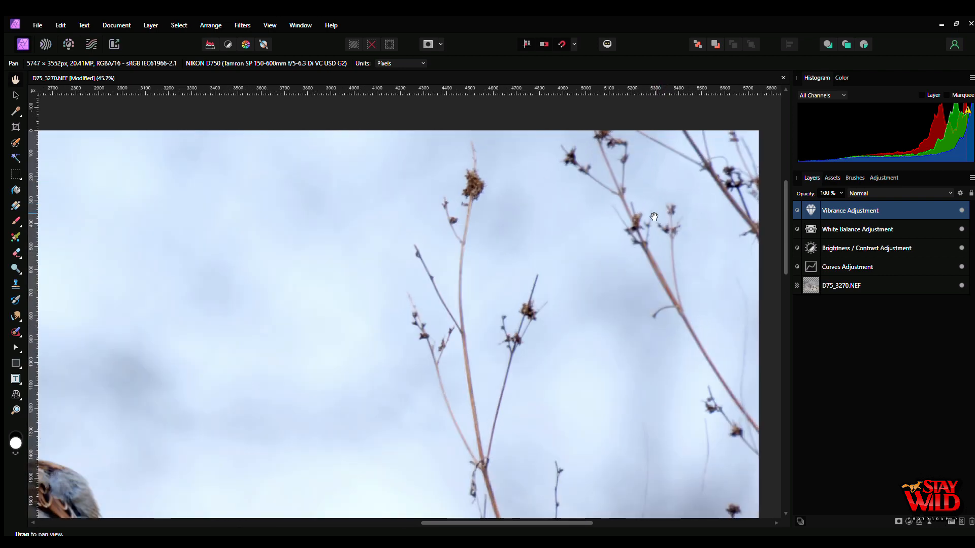
pyautogui.scroll(-6, 477, 218)
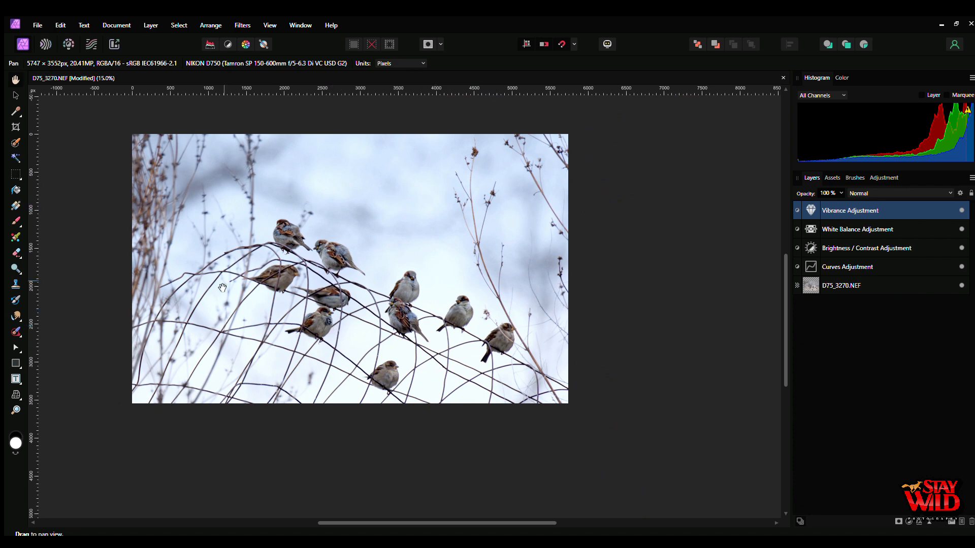
pyautogui.scroll(1, 388, 329)
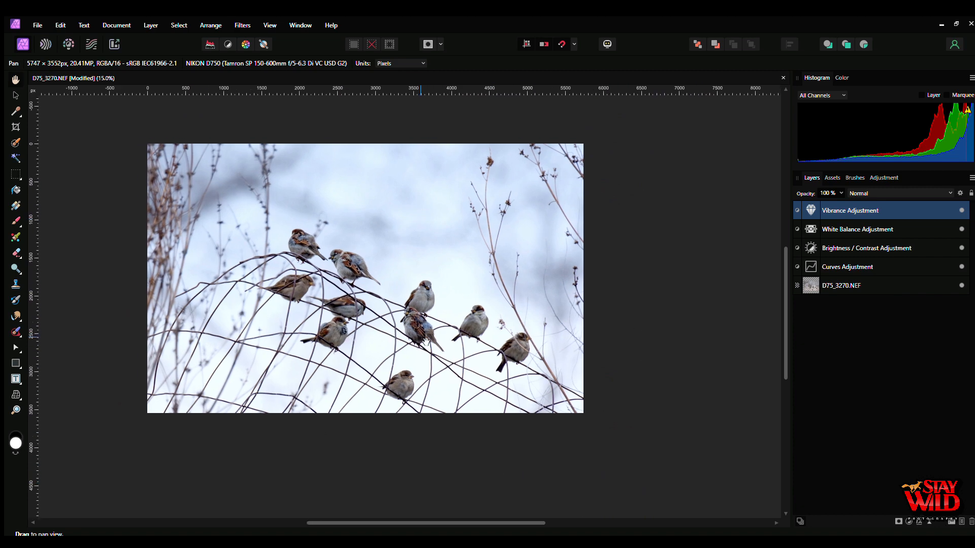
pyautogui.scroll(-1, 468, 354)
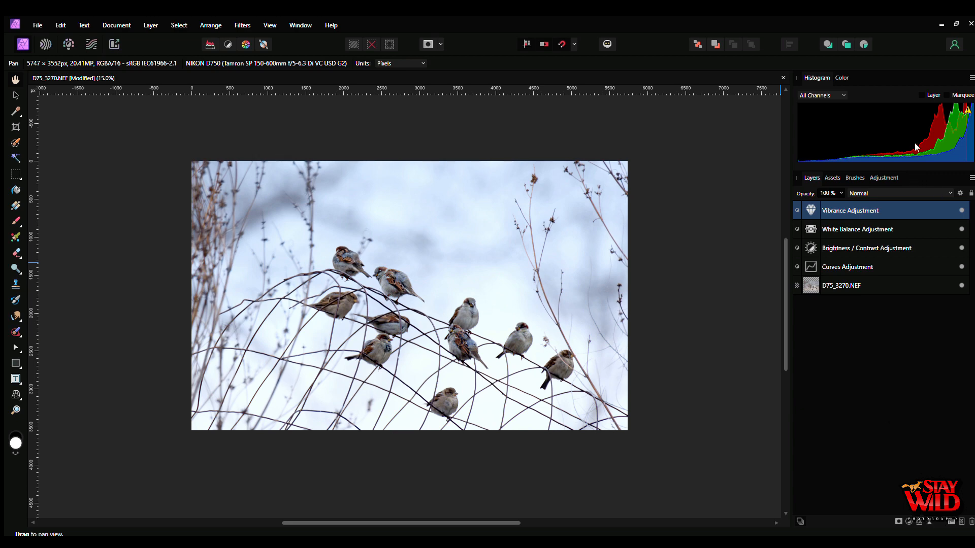
# Add a live Clarity filter above the Vibrance adjustment and a live Unsharp Mask filter above it to sharpen the photo
pyautogui.click(911, 272)
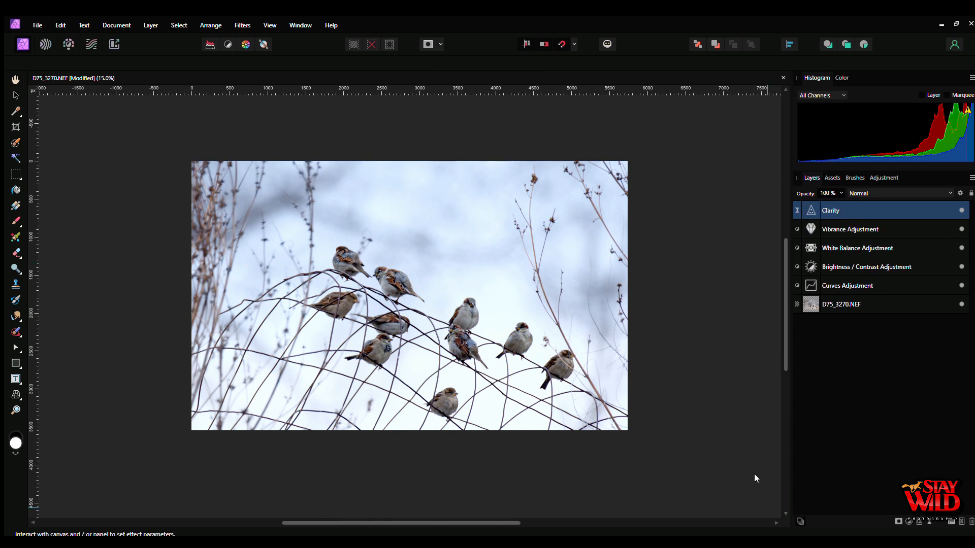
pyautogui.click(761, 439)
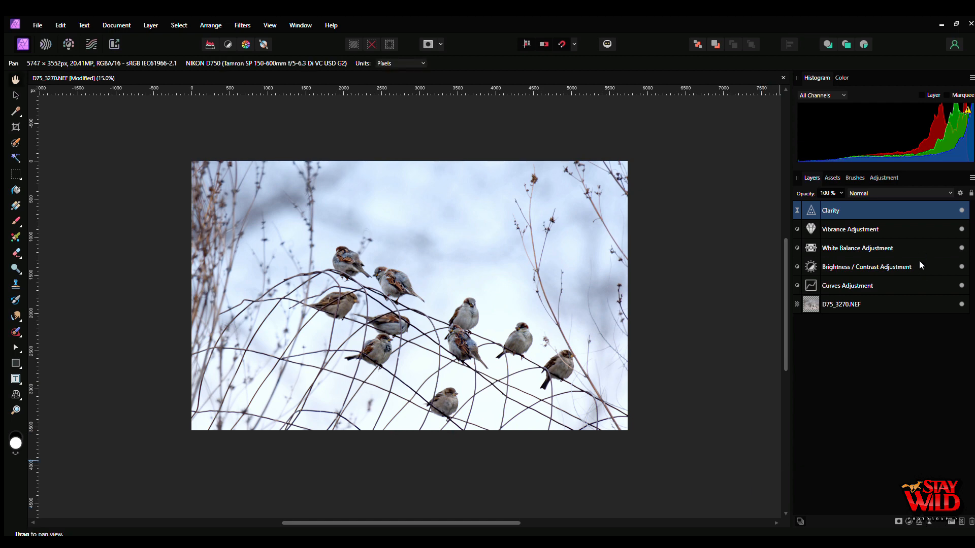
pyautogui.click(918, 283)
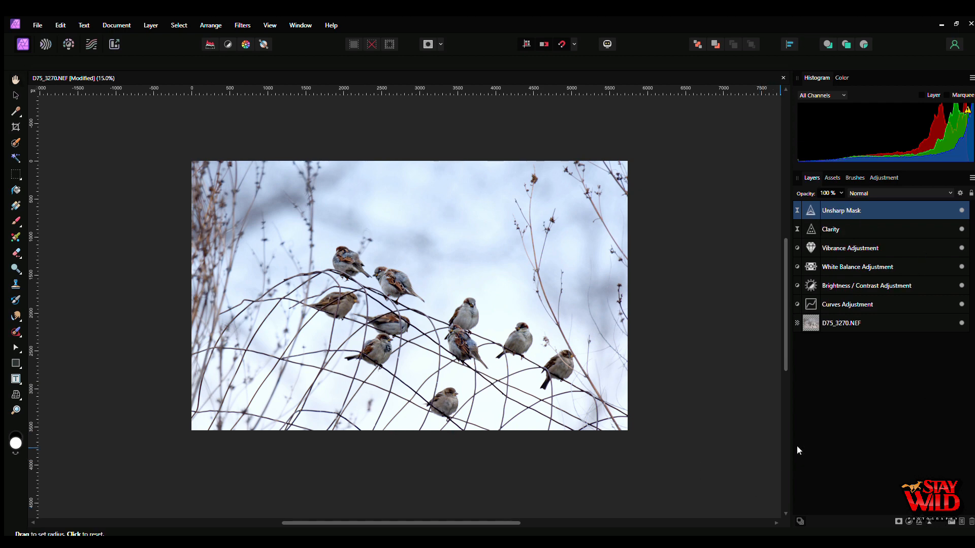
pyautogui.press('h')
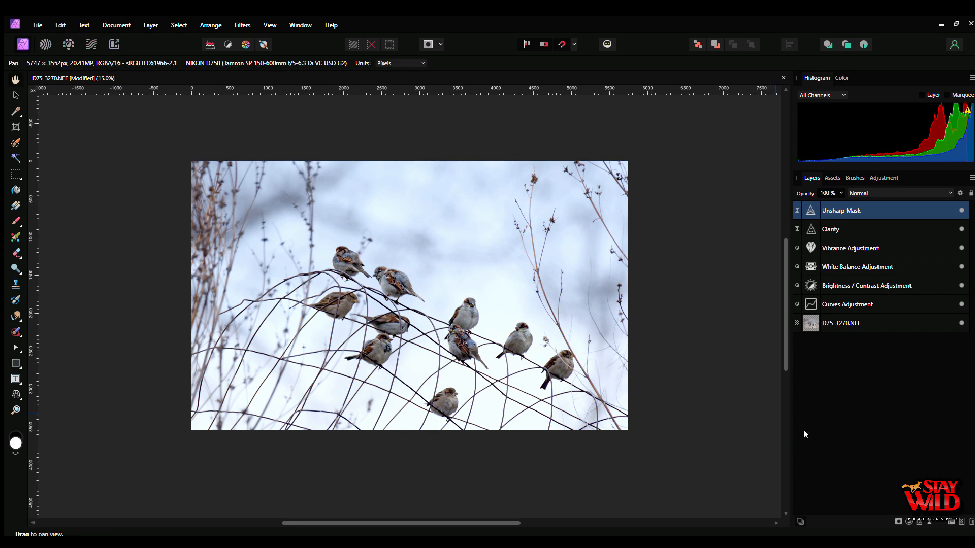
# Examine the sharpened sparrows and branches up close, as well as the whole photo
pyautogui.scroll(3, 428, 336)
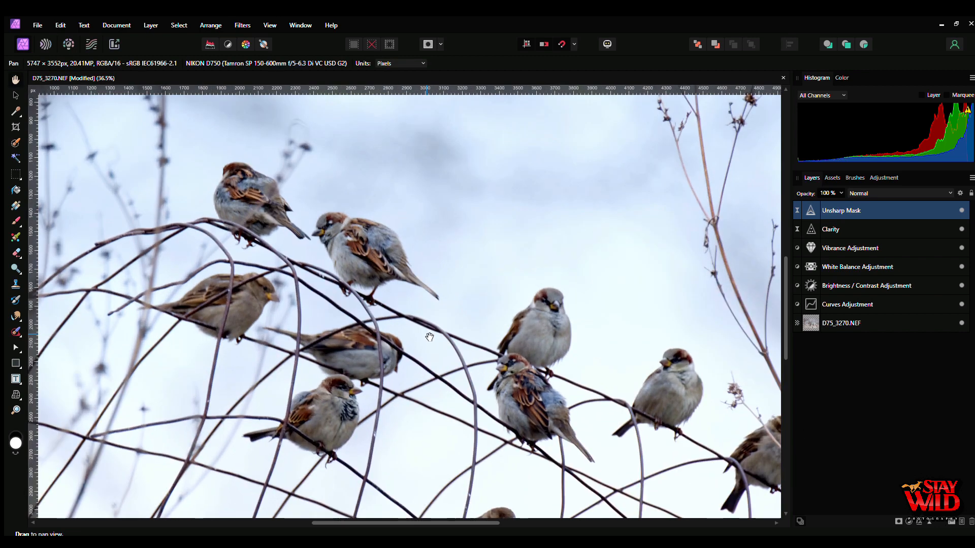
pyautogui.scroll(-3, 429, 337)
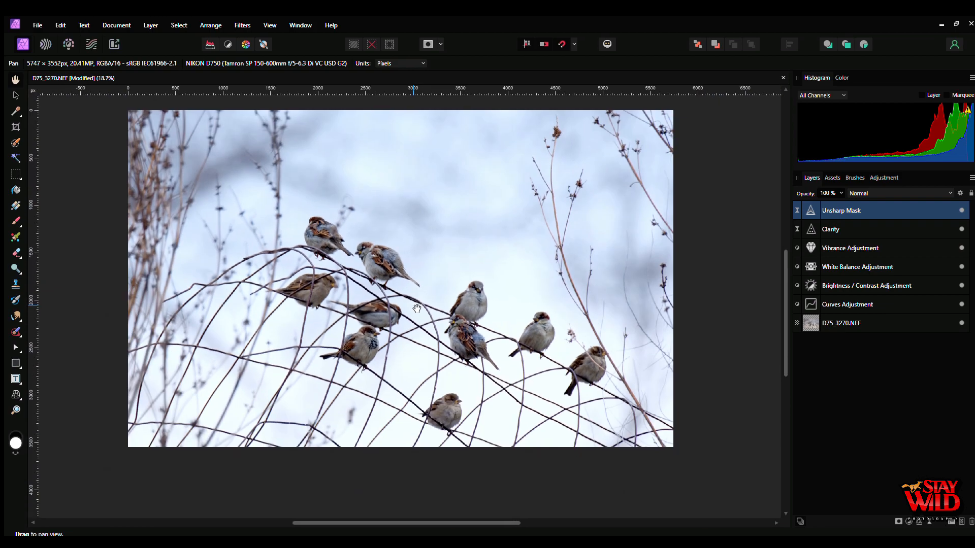
pyautogui.scroll(5, 420, 341)
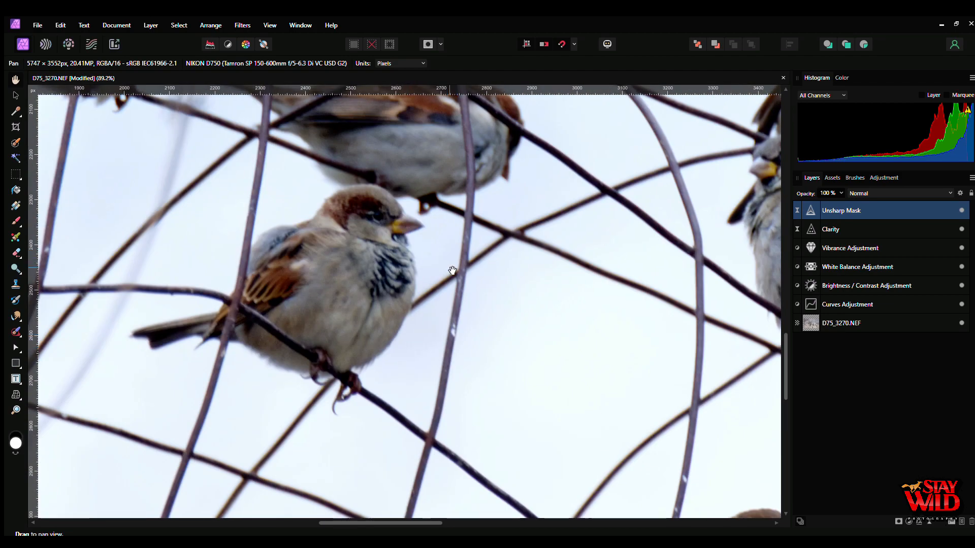
pyautogui.scroll(-4, 451, 270)
pyautogui.scroll(-2, 413, 318)
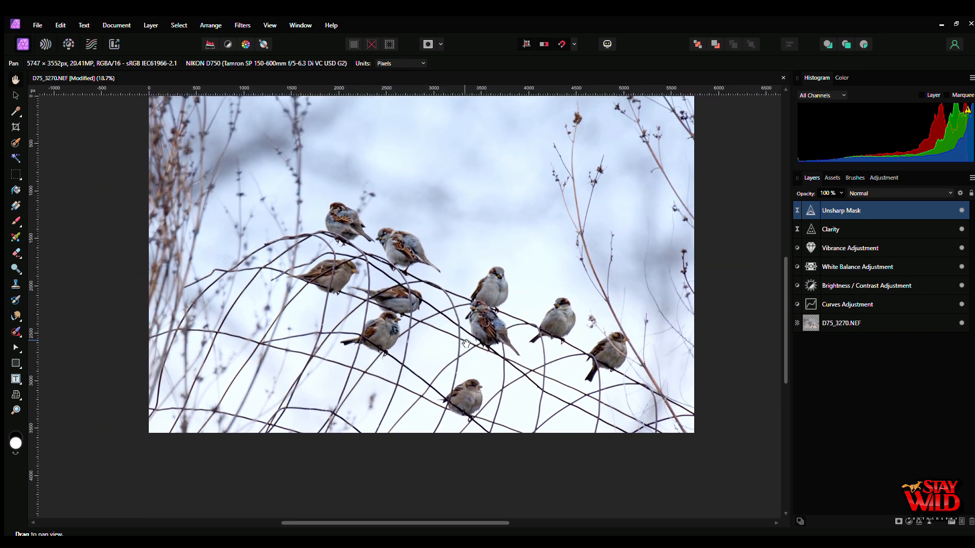
pyautogui.scroll(1, 458, 361)
pyautogui.moveTo(458, 360); pyautogui.dragTo(461, 372)
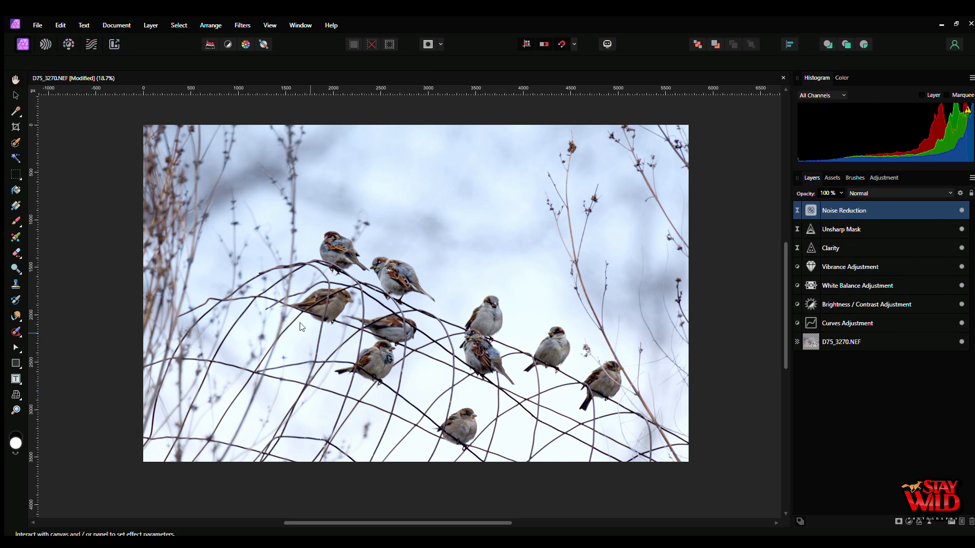
# Apply a live Noise Reduction filter above the Unsharp Mask, judging its effect on a sparrow's head and plumage up close
pyautogui.scroll(5, 437, 476)
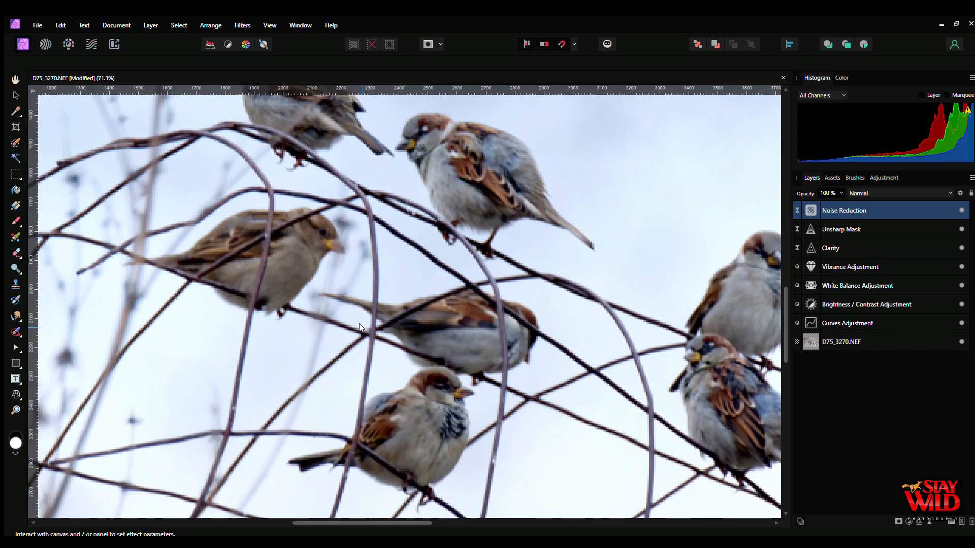
pyautogui.scroll(6, 279, 180)
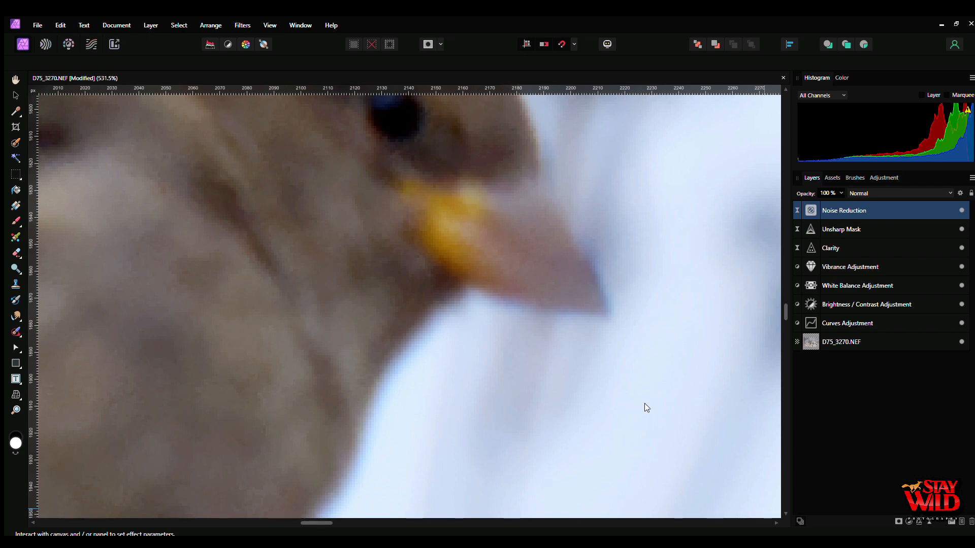
pyautogui.press('h')
pyautogui.scroll(-5, 518, 328)
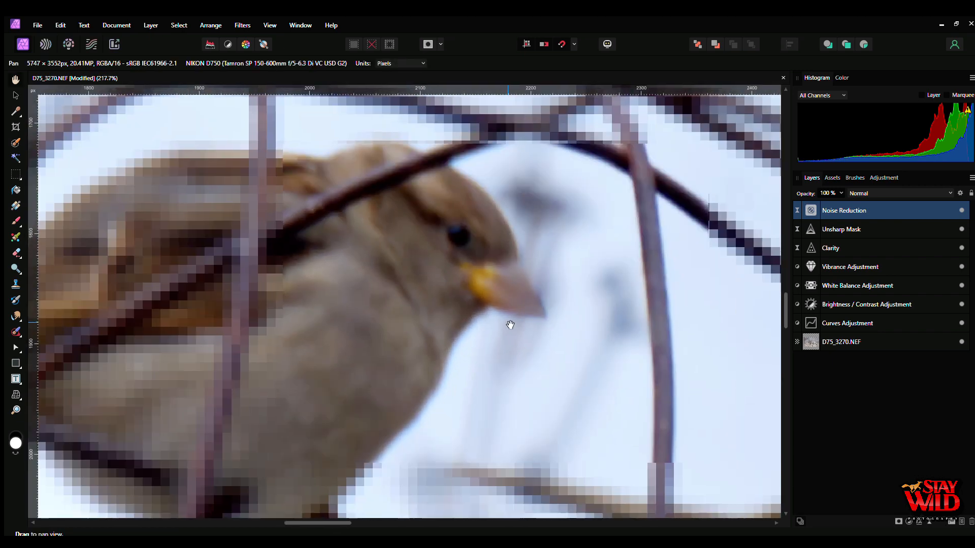
pyautogui.scroll(-9, 517, 329)
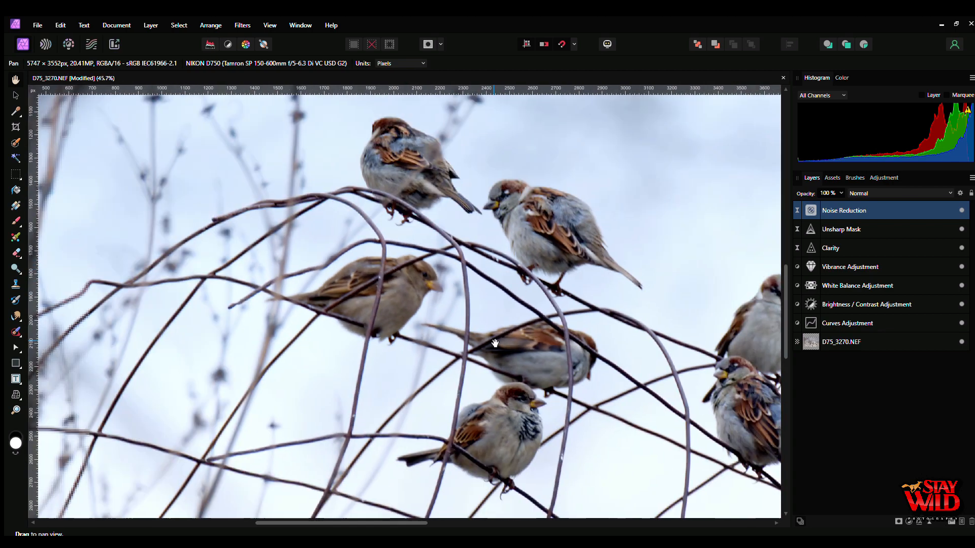
pyautogui.scroll(-1, 471, 333)
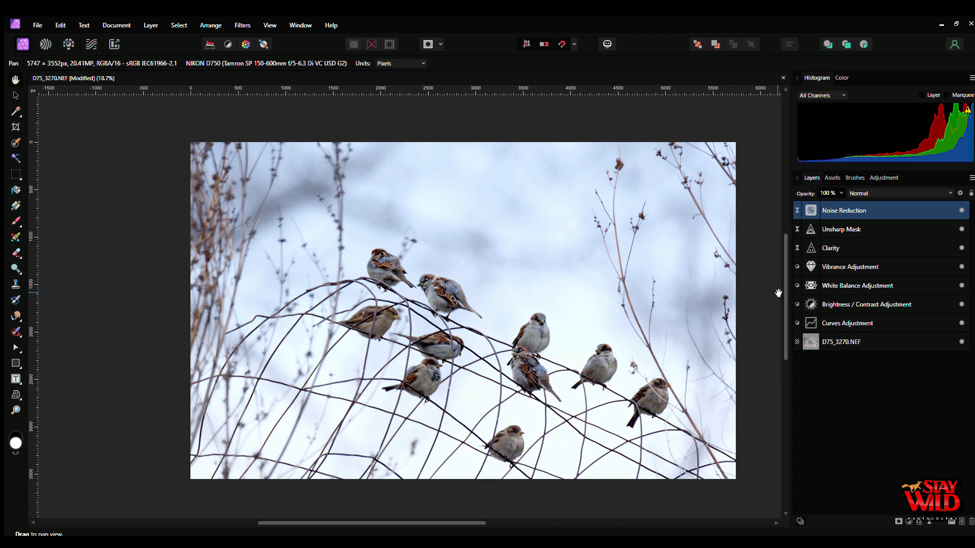
# Place the bokeh_blast.png overlay from the Falling Snow by Paper Farms assets over the photo
pyautogui.click(832, 178)
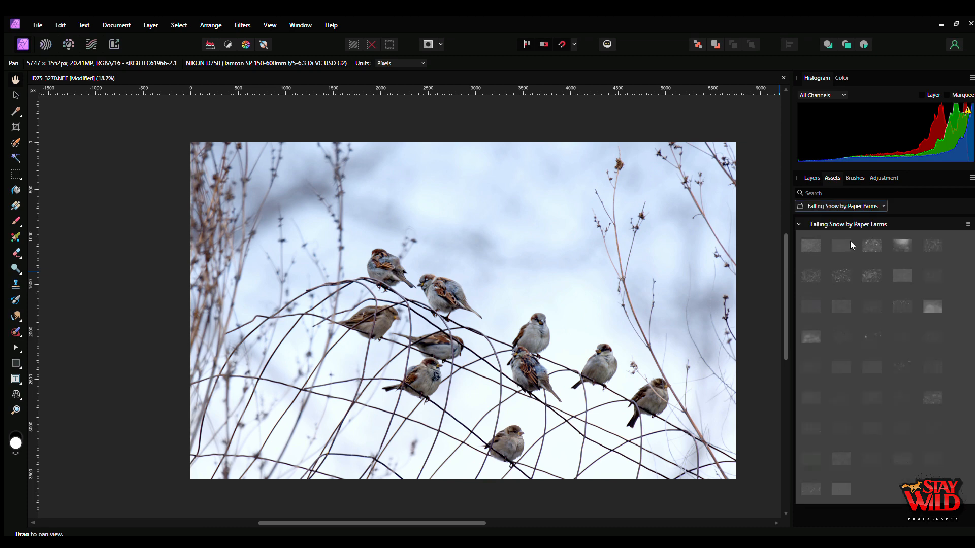
pyautogui.moveTo(870, 243); pyautogui.dragTo(663, 265)
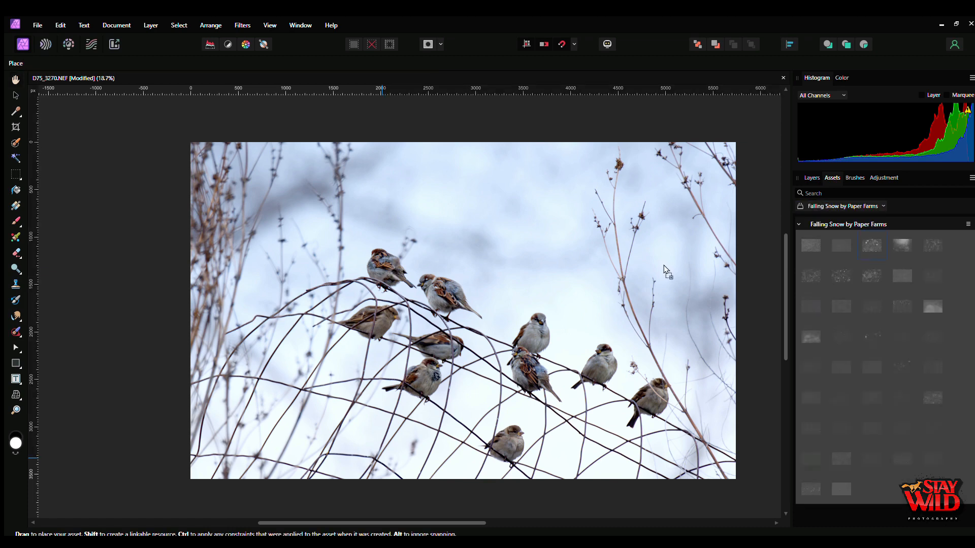
pyautogui.click(663, 265)
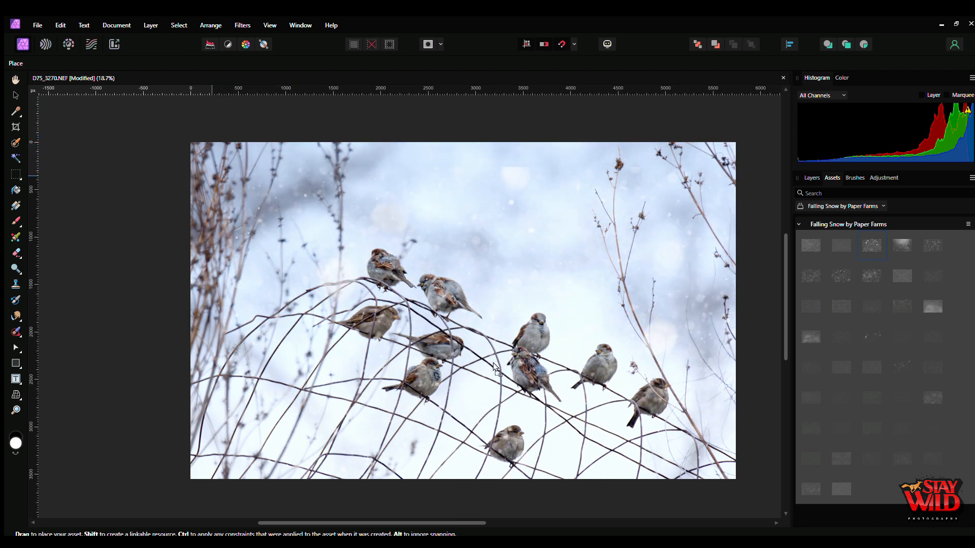
pyautogui.click(516, 320)
# Resize the snow overlay in height and width so that it matches the photo's edges
pyautogui.scroll(-1, 513, 328)
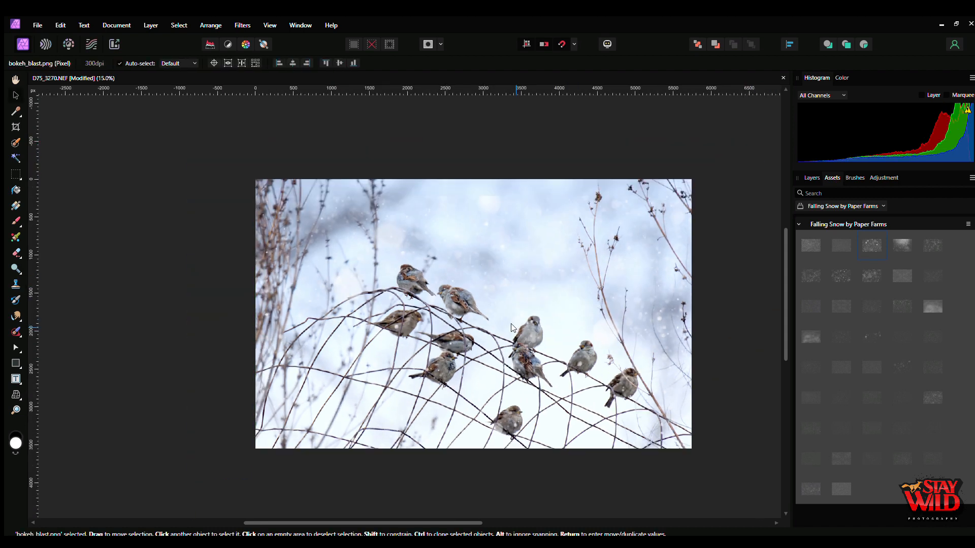
pyautogui.scroll(-1, 513, 327)
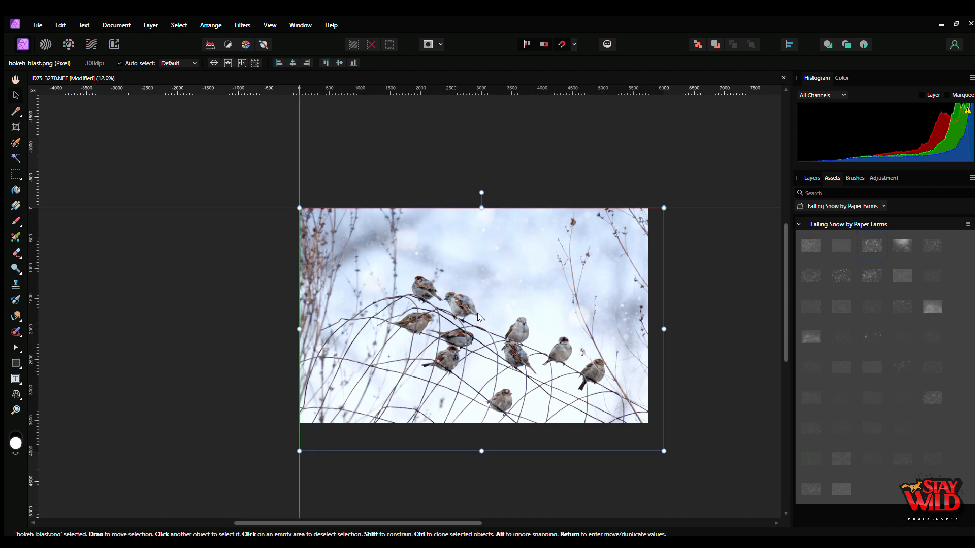
pyautogui.moveTo(481, 450); pyautogui.dragTo(485, 428)
pyautogui.moveTo(663, 316); pyautogui.dragTo(655, 317)
pyautogui.scroll(1, 495, 376)
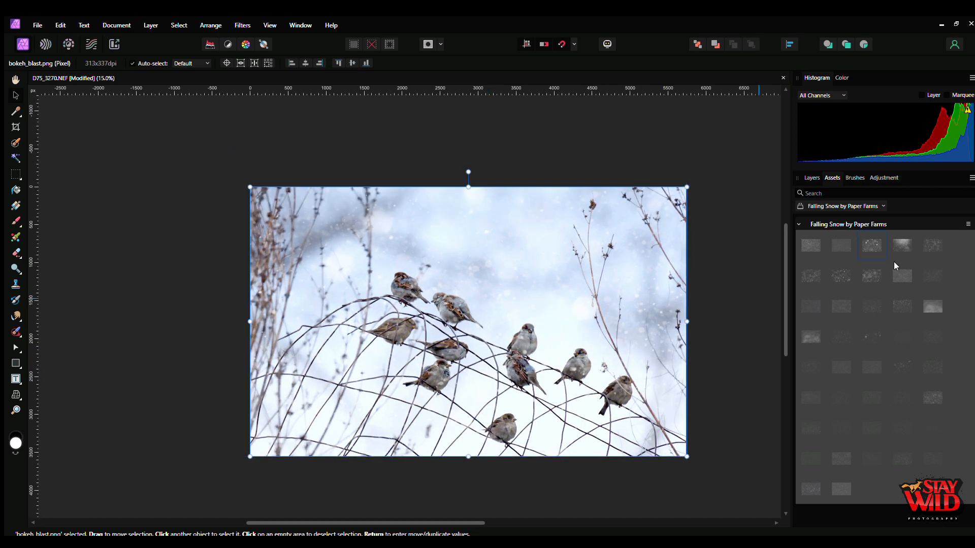
# Set the bokeh_blast.png layer's blend mode to Hard Light and check the snow over the birds and background
pyautogui.click(812, 177)
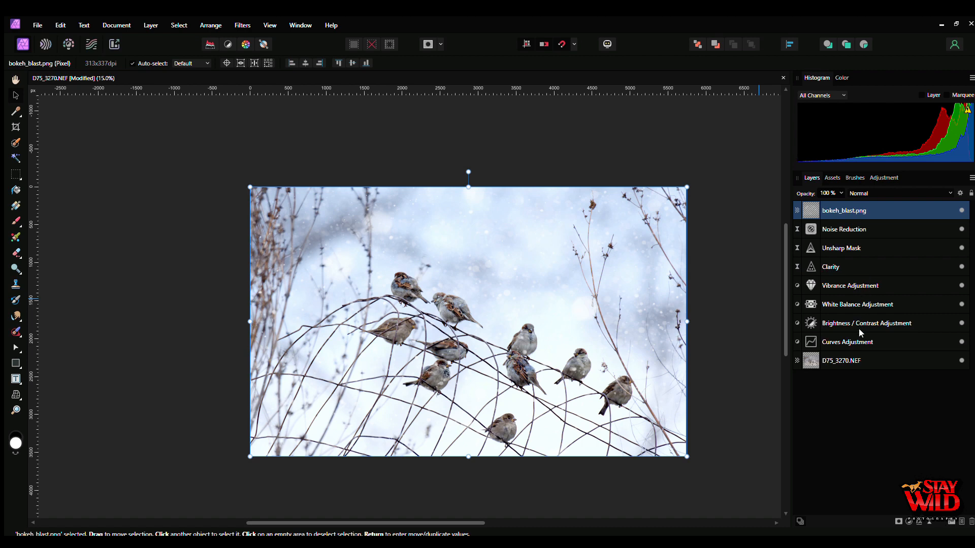
pyautogui.click(862, 361)
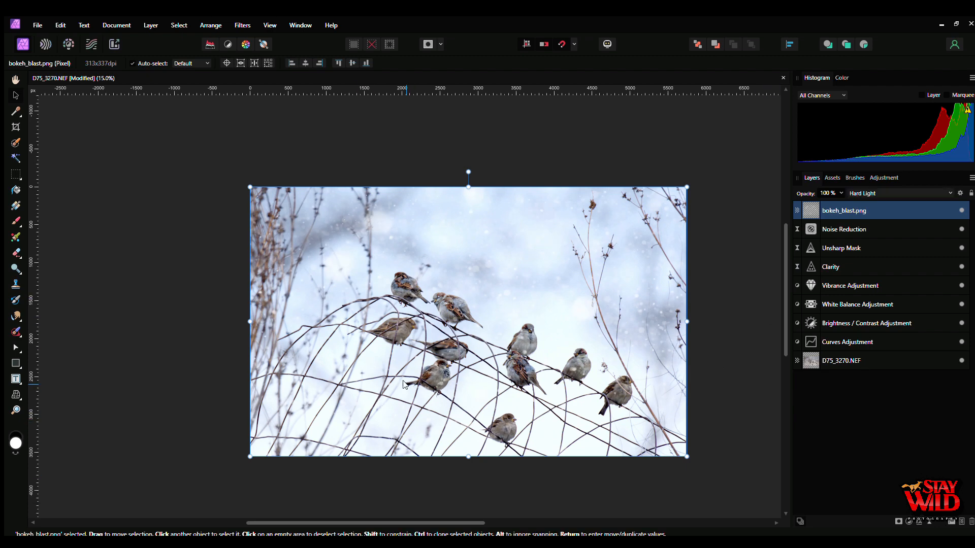
pyautogui.scroll(3, 404, 381)
pyautogui.scroll(-2, 405, 381)
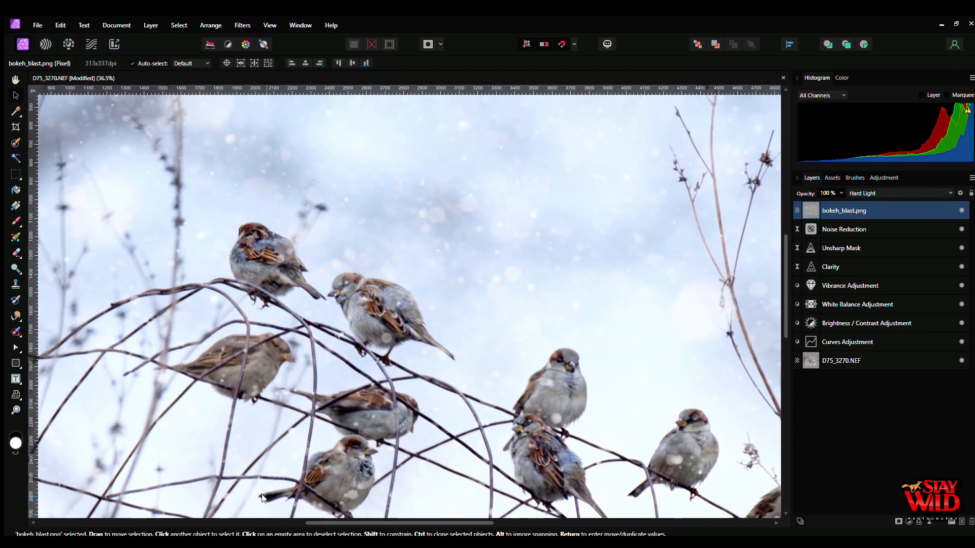
pyautogui.scroll(-3, 234, 442)
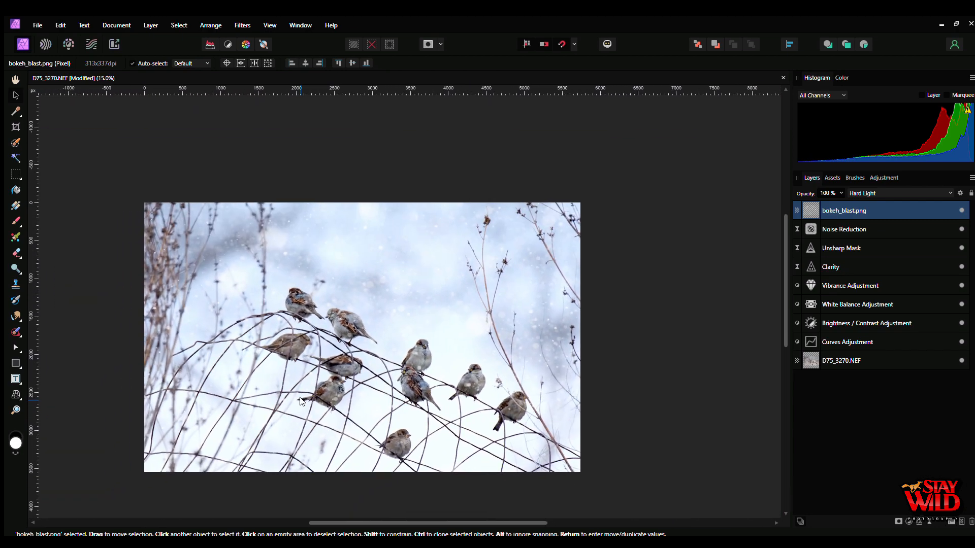
pyautogui.scroll(2, 308, 413)
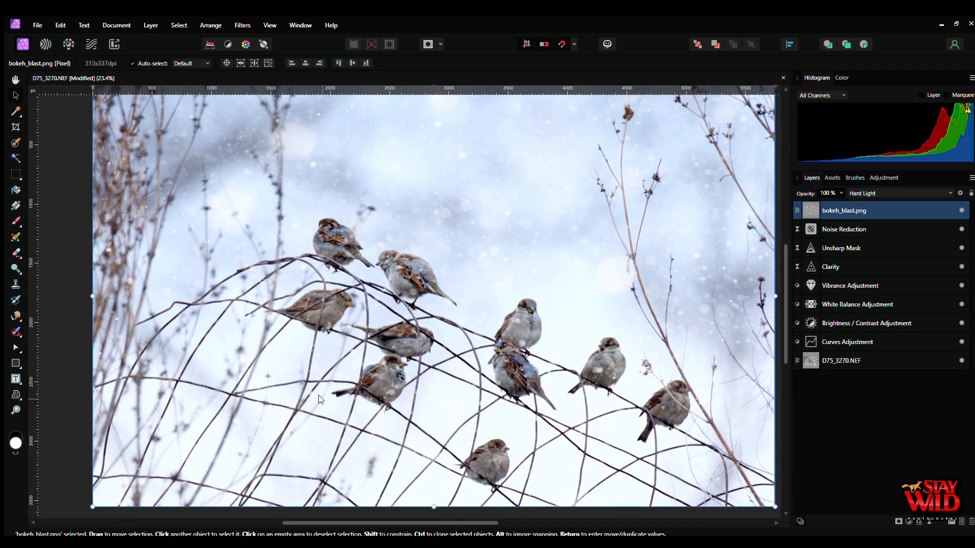
pyautogui.scroll(-2, 321, 399)
pyautogui.scroll(1, 355, 396)
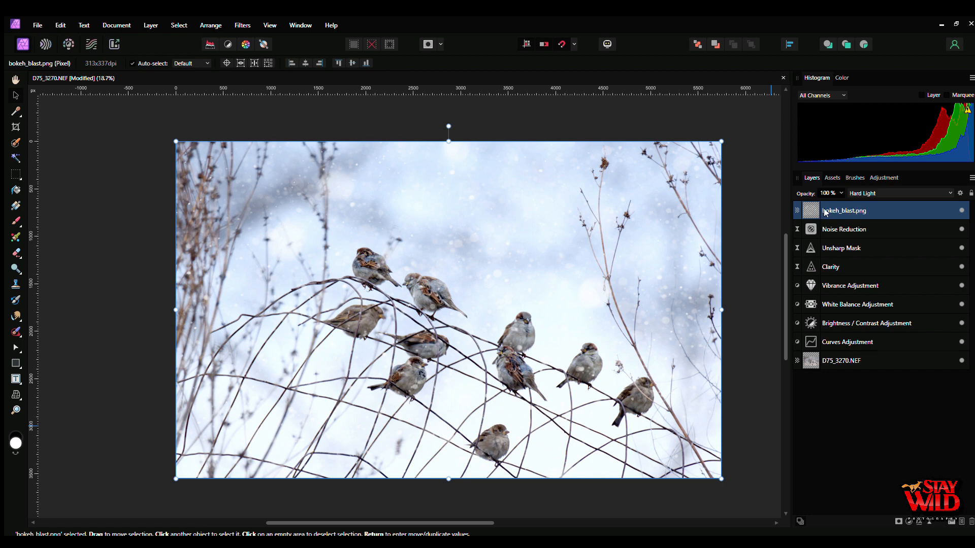
# Try to intensify the snow by duplicating the bokeh_blast.png layer twice, inverting and restoring the first copy's colours in between
pyautogui.hotkey('ctrl', 'j')
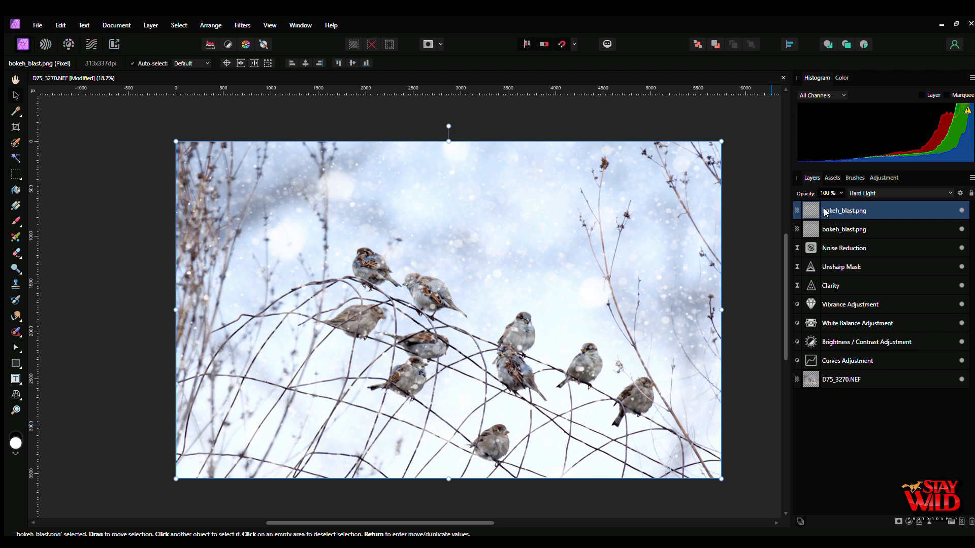
pyautogui.hotkey('ctrl', 'i')
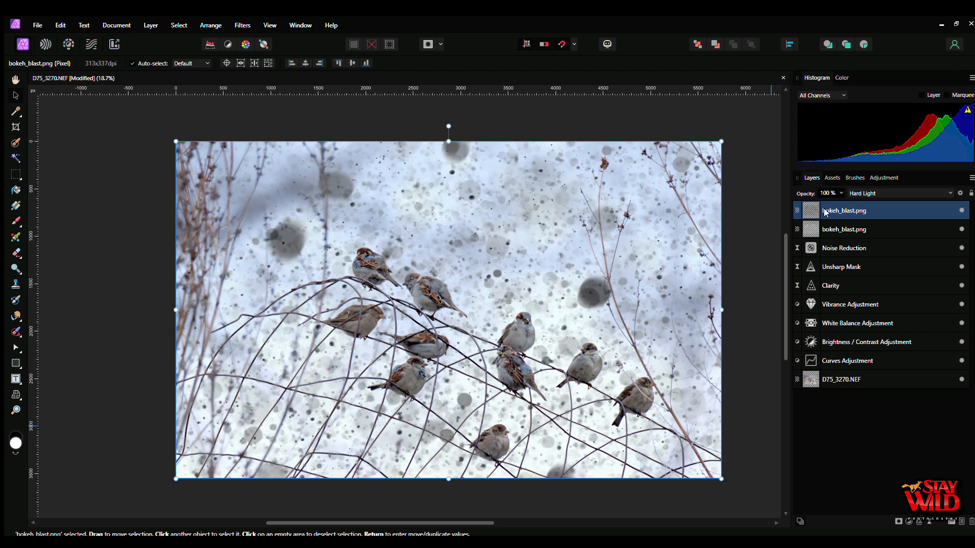
pyautogui.hotkey('ctrl', 'i')
pyautogui.hotkey('ctrl', 'j')
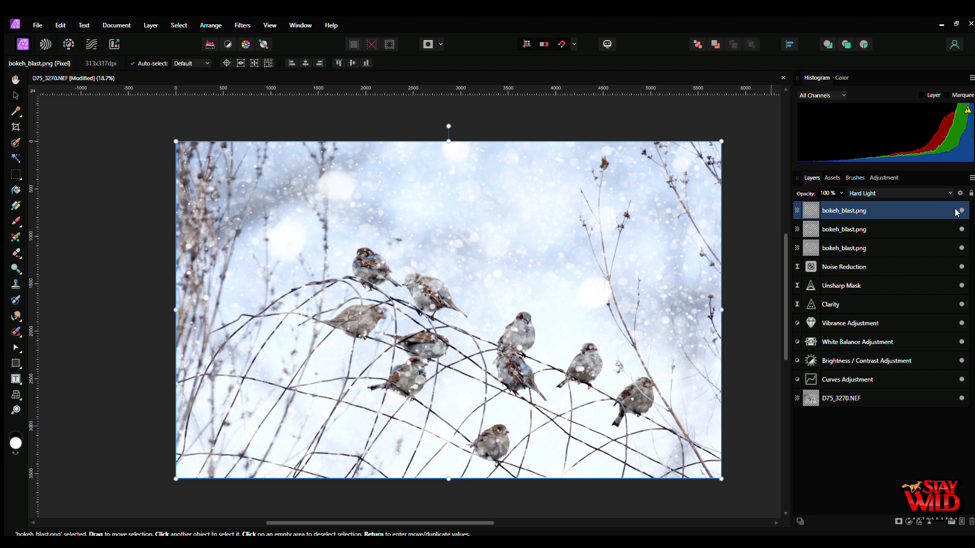
# Compare the photo with and without the two upper bokeh_blast.png copies, and delete both copies
pyautogui.keyDown('shift'); pyautogui.click(936, 233); pyautogui.keyUp('shift')
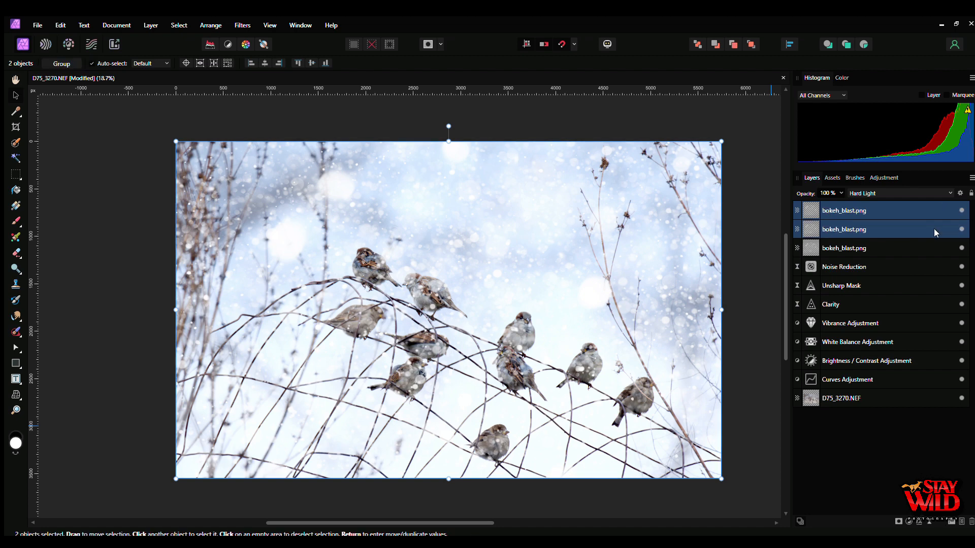
pyautogui.click(961, 210)
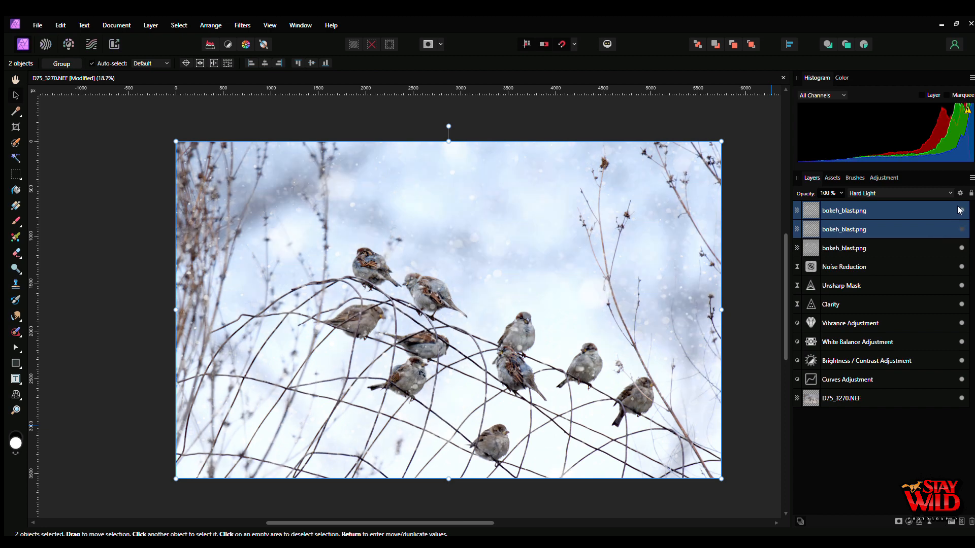
pyautogui.click(959, 211)
pyautogui.click(959, 210)
pyautogui.click(960, 210)
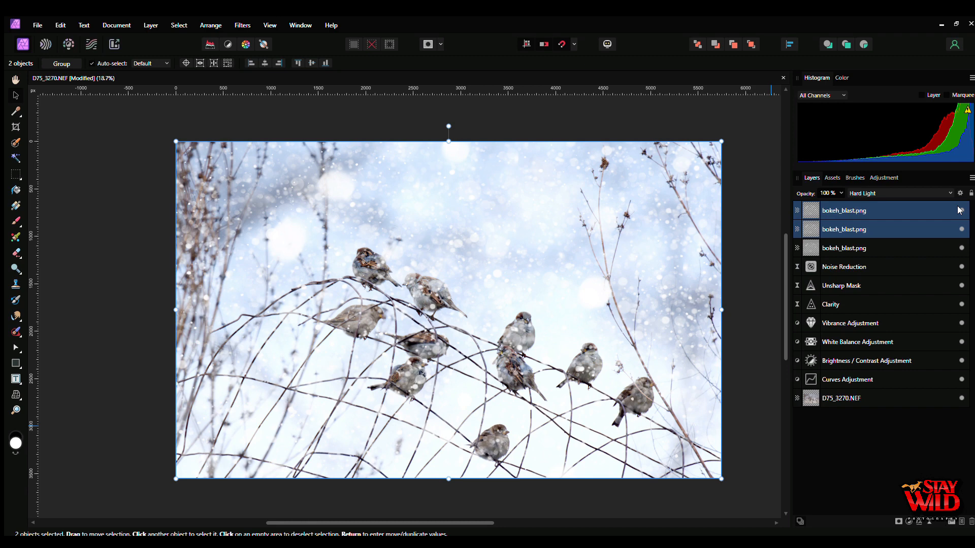
pyautogui.click(960, 210)
pyautogui.click(960, 210)
pyautogui.click(959, 210)
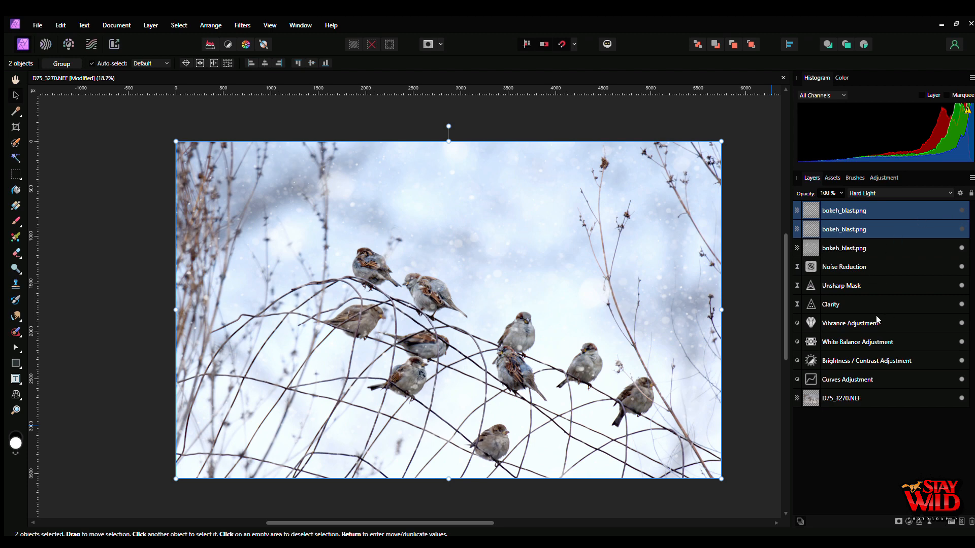
pyautogui.press('Delete')
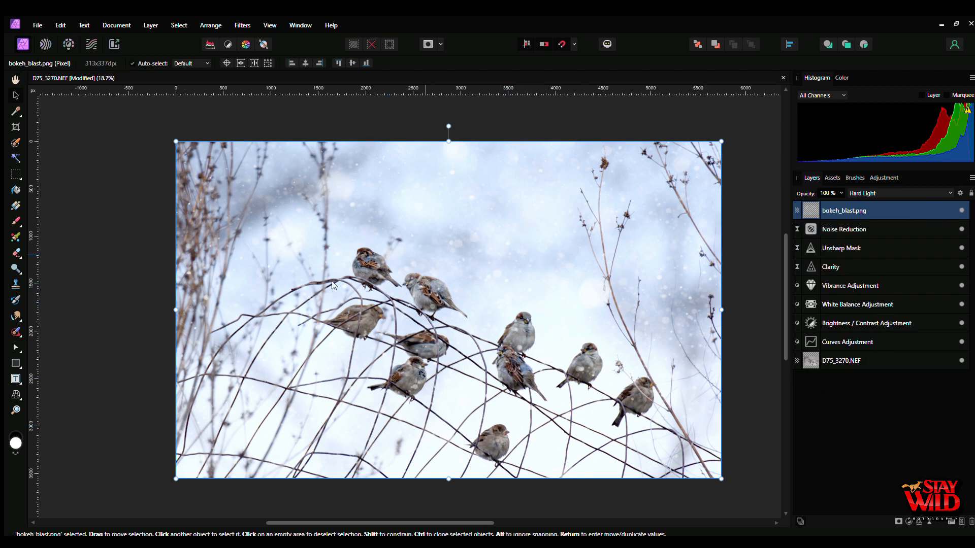
# Hide the bokeh_blast.png layer and place the bokeh_scatter.png overlay from the Falling Snow by Paper Farms assets on the photo
pyautogui.click(961, 212)
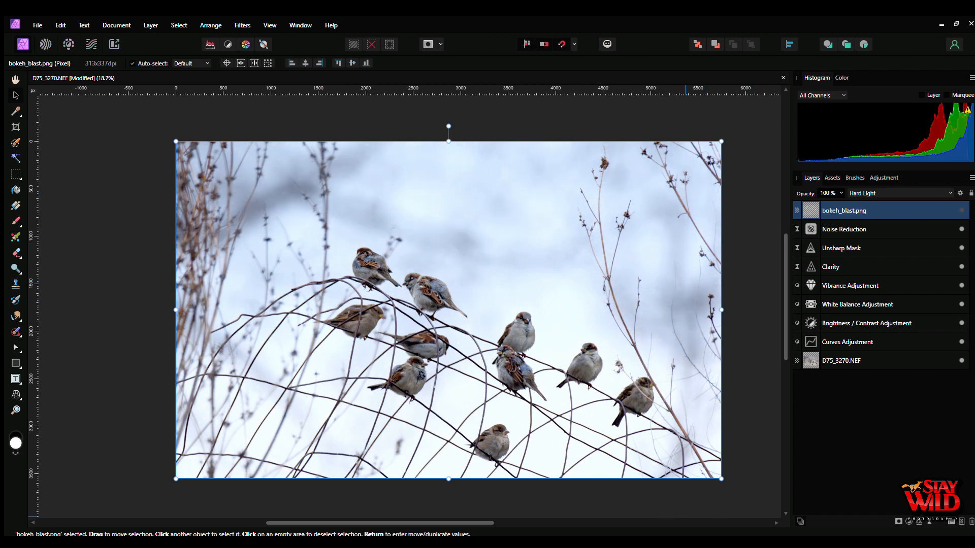
pyautogui.click(832, 178)
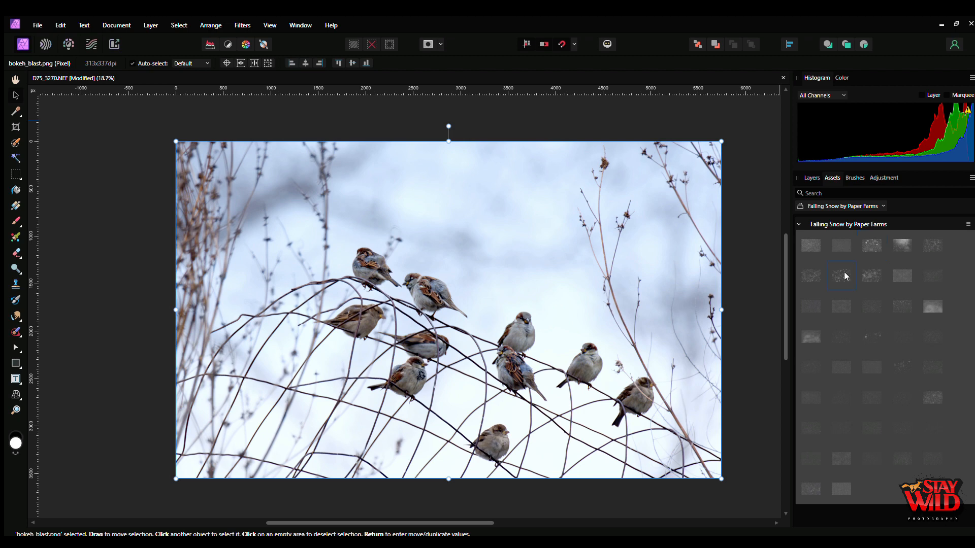
pyautogui.moveTo(845, 276); pyautogui.dragTo(437, 285)
pyautogui.scroll(-2, 494, 339)
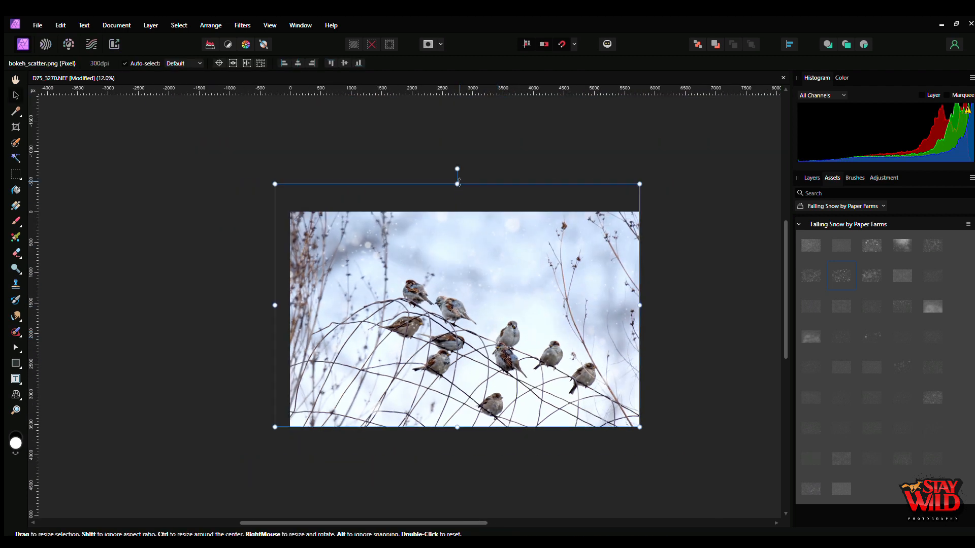
# Resize the bokeh_scatter.png overlay in height and width to match the photo's edges
pyautogui.moveTo(458, 183); pyautogui.dragTo(457, 211)
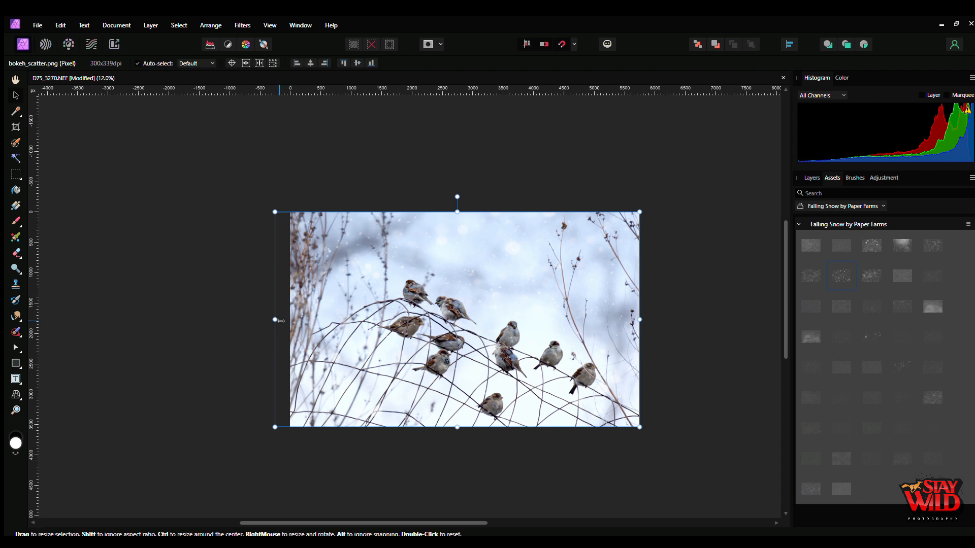
pyautogui.moveTo(280, 320); pyautogui.dragTo(290, 320)
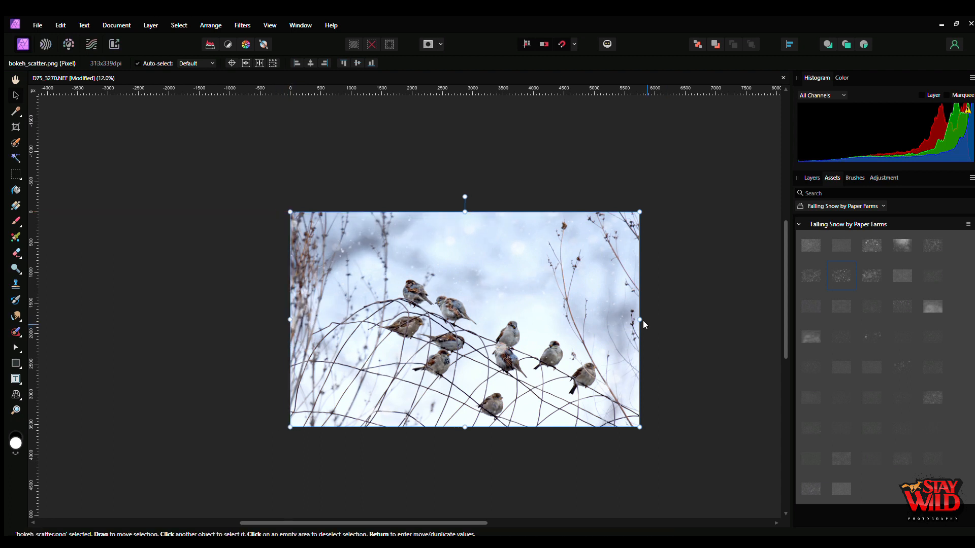
pyautogui.moveTo(640, 319); pyautogui.dragTo(640, 320)
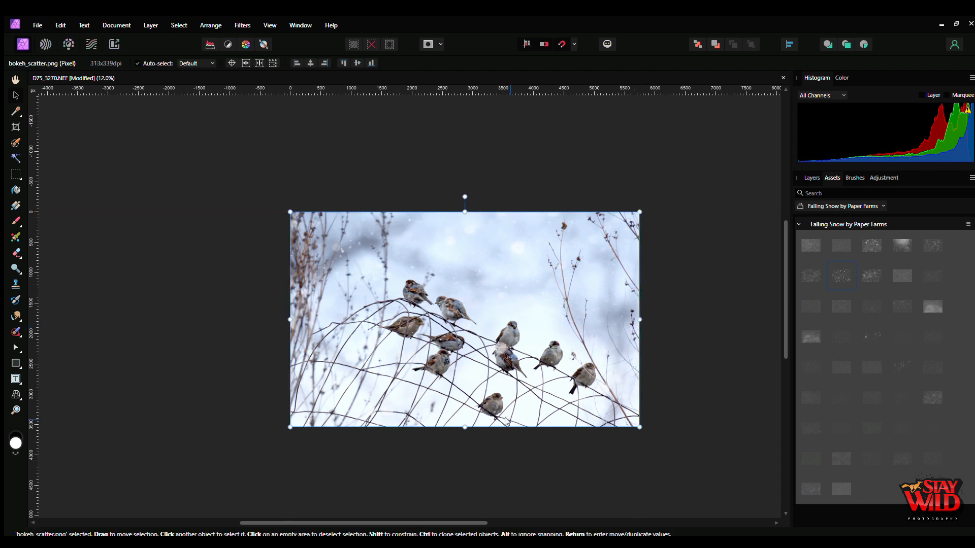
pyautogui.click(671, 333)
pyautogui.click(633, 314)
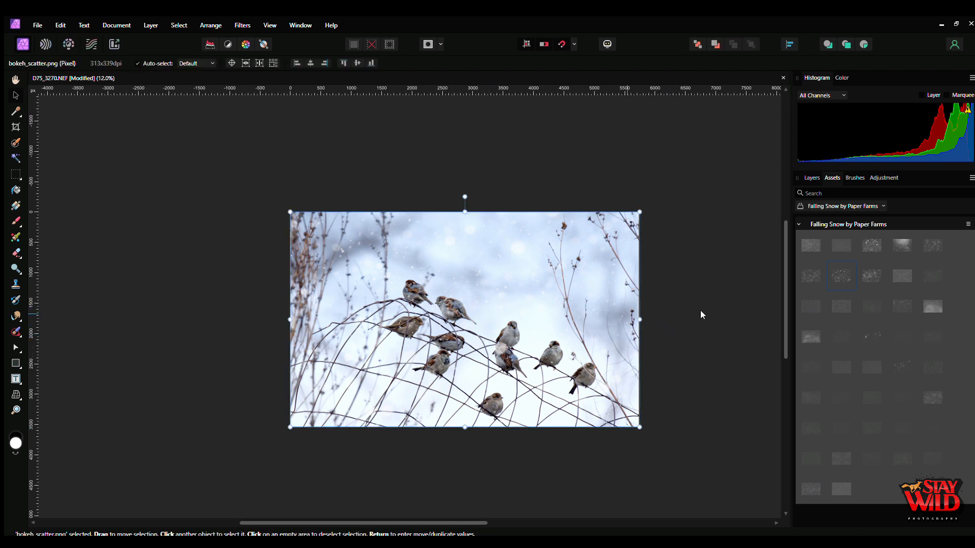
# Compare the snow with and without the bokeh_blast.png layer, inspect it over the birds, and delete that layer
pyautogui.click(812, 180)
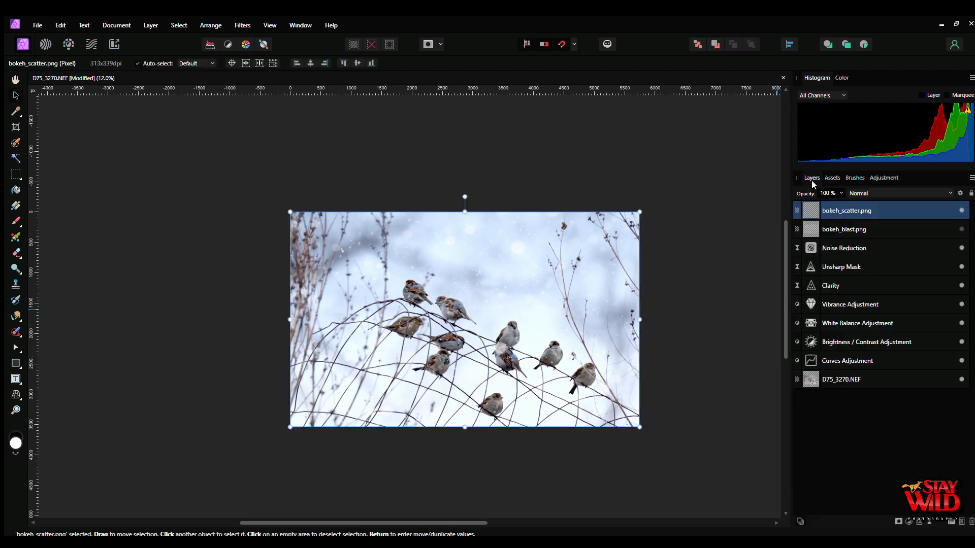
pyautogui.click(844, 229)
pyautogui.click(961, 229)
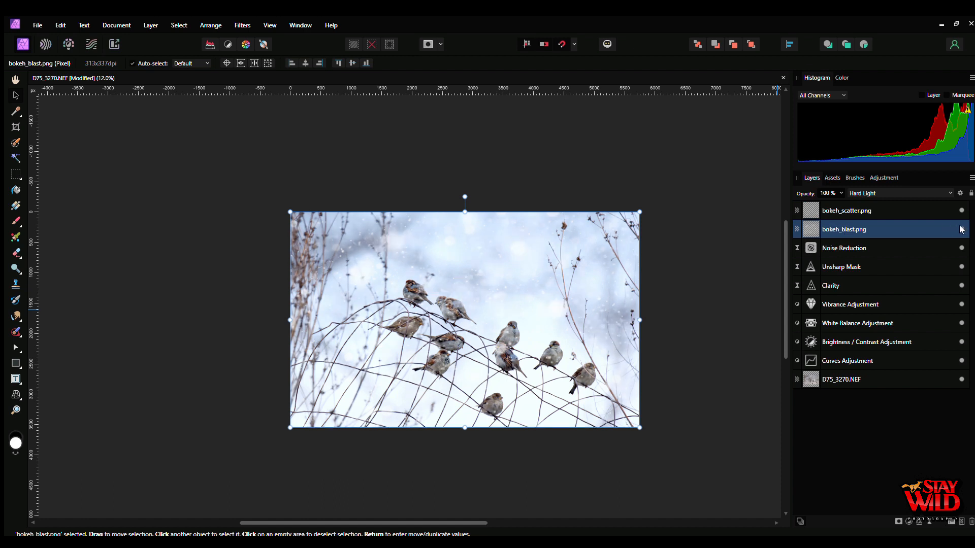
pyautogui.scroll(1, 527, 290)
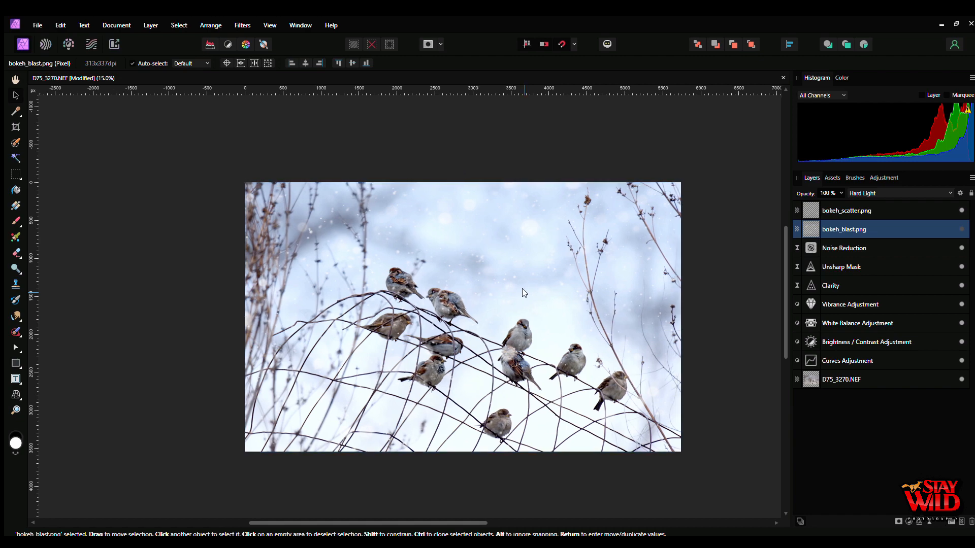
pyautogui.scroll(2, 522, 289)
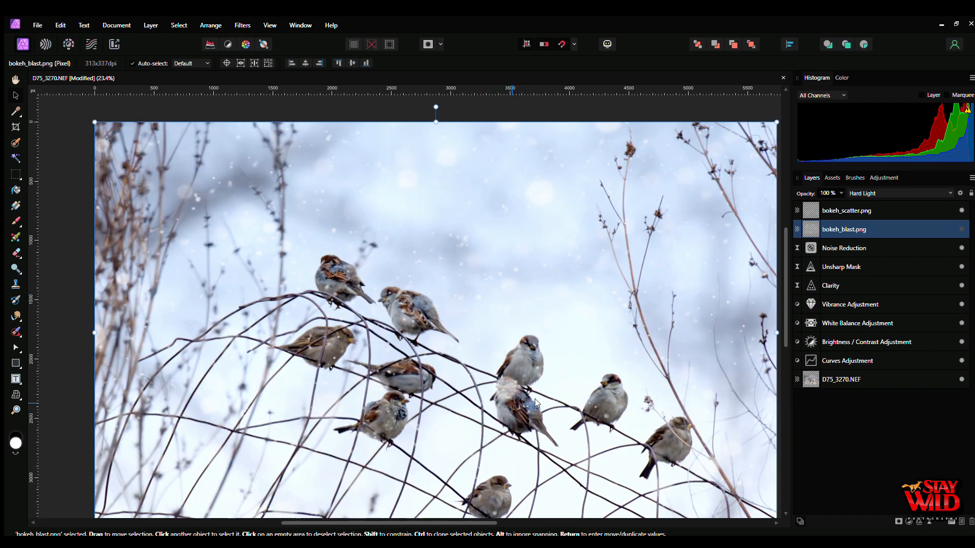
pyautogui.scroll(3, 535, 398)
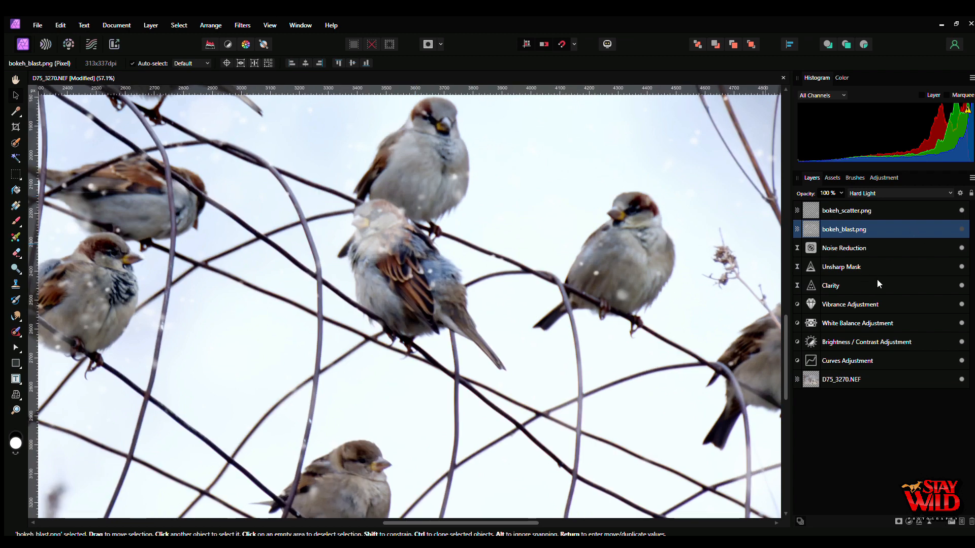
pyautogui.press('Delete')
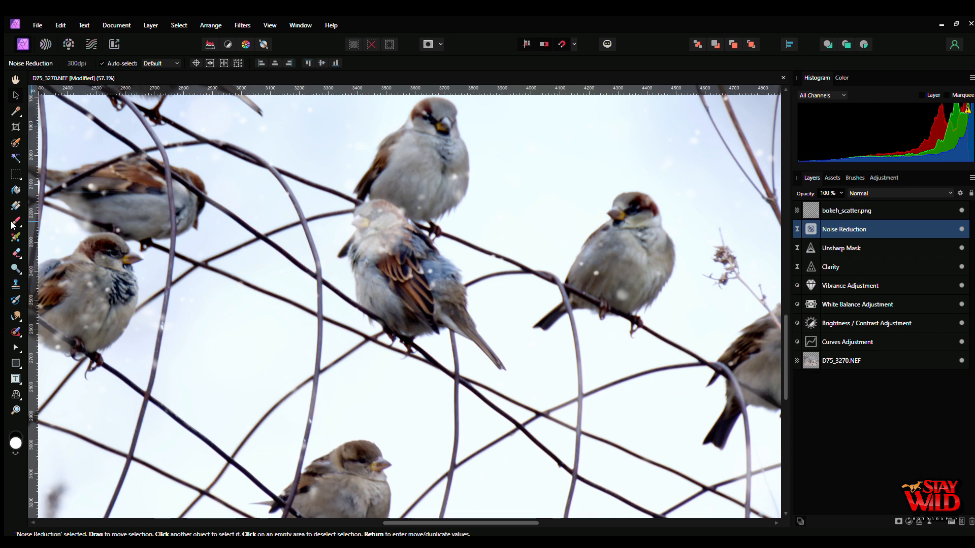
# Set up the Erase Brush with a width of 315.1 px and a flow of 40%
pyautogui.click(16, 252)
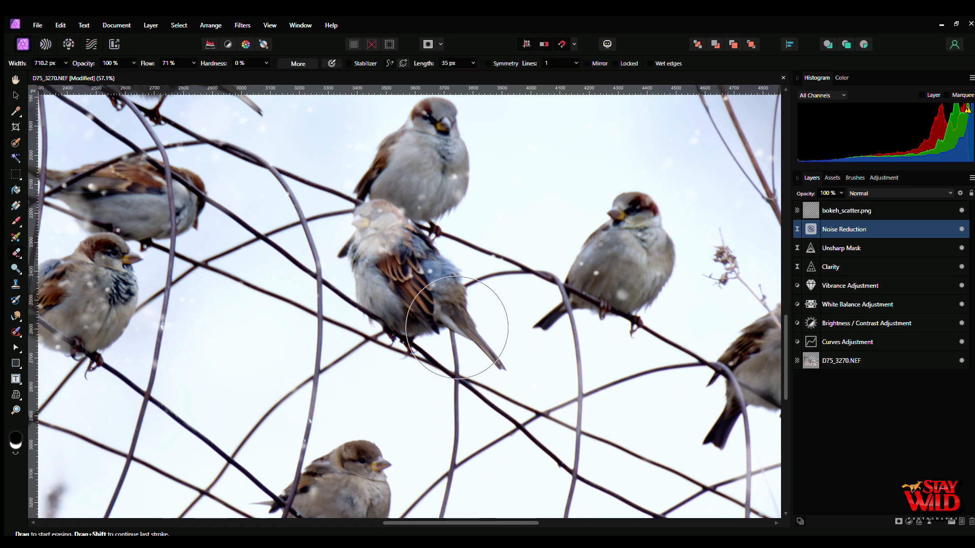
pyautogui.press('[')
pyautogui.press('[')
pyautogui.press('[')
pyautogui.press('[')
pyautogui.press('[')
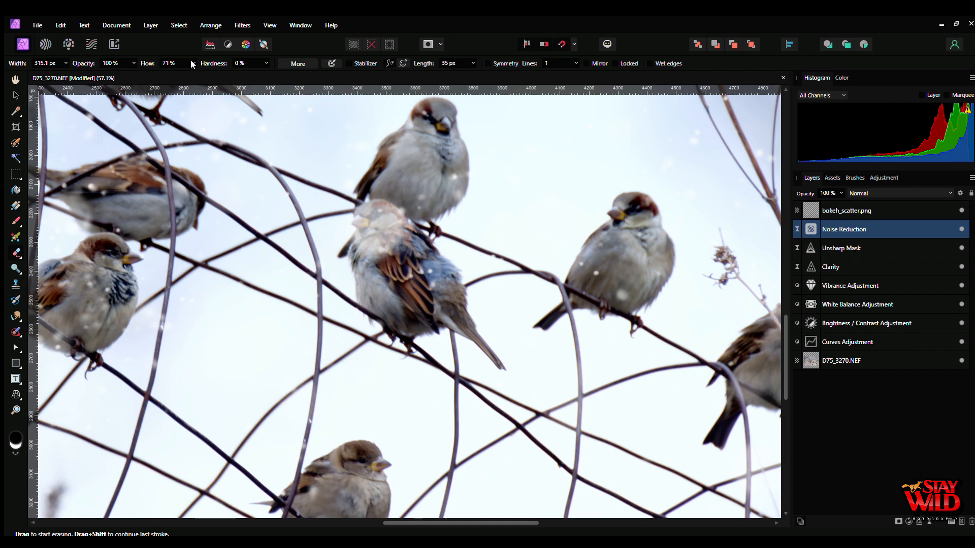
pyautogui.moveTo(181, 73); pyautogui.dragTo(172, 77)
pyautogui.moveTo(350, 229)
pyautogui.mouseDown()
pyautogui.moveTo(386, 252)
pyautogui.moveTo(413, 257)
pyautogui.moveTo(400, 251)
pyautogui.moveTo(410, 248)
pyautogui.moveTo(411, 258)
pyautogui.moveTo(406, 239)
pyautogui.moveTo(409, 264)
pyautogui.moveTo(406, 249)
pyautogui.moveTo(392, 268)
pyautogui.moveTo(419, 283)
pyautogui.mouseUp()
pyautogui.hotkey('ctrl', 'z')
pyautogui.hotkey('ctrl', 'z')
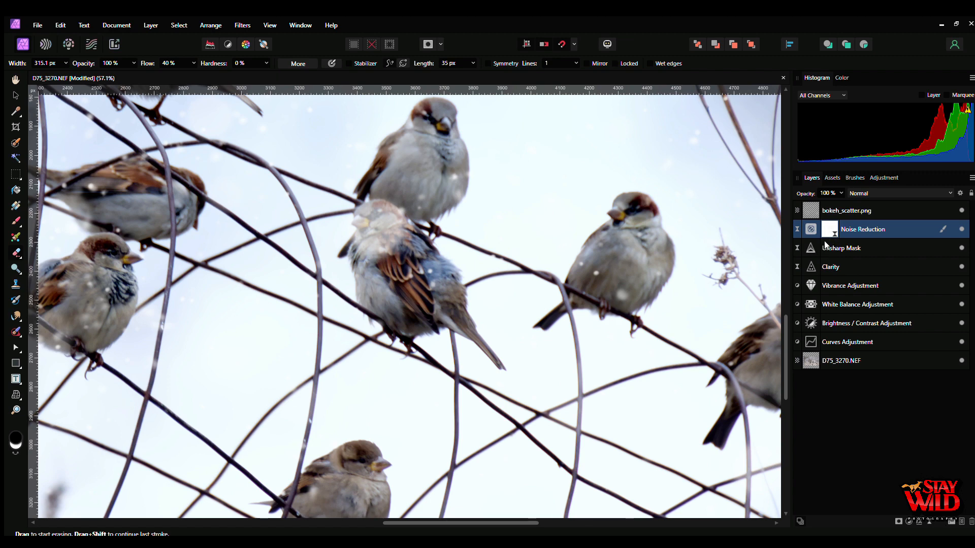
pyautogui.hotkey('ctrl', 'z')
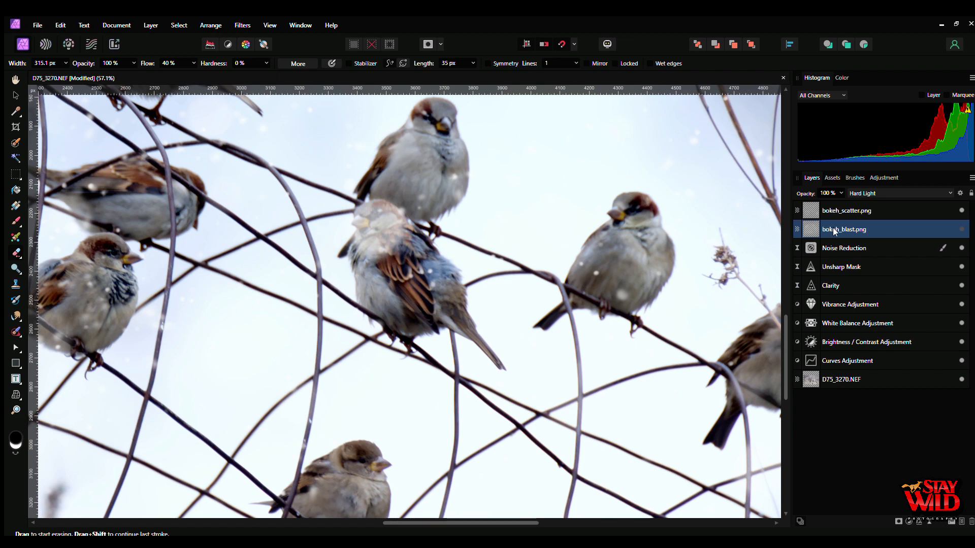
pyautogui.press('Delete')
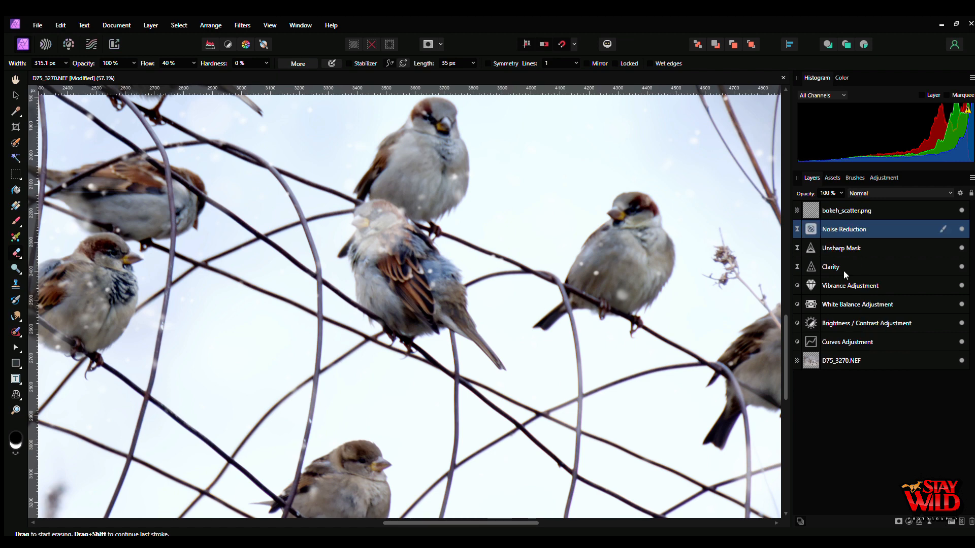
# Erase the snow covering the sparrows on the bokeh_scatter.png layer, checking the birds across the whole photo
pyautogui.click(824, 213)
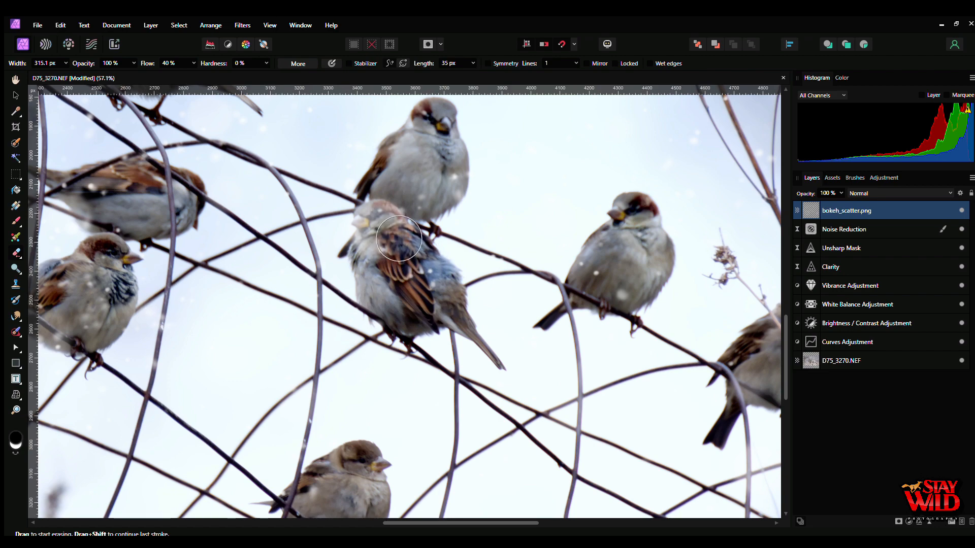
pyautogui.moveTo(399, 238)
pyautogui.mouseDown()
pyautogui.moveTo(370, 219)
pyautogui.moveTo(394, 264)
pyautogui.mouseUp()
pyautogui.scroll(-5, 305, 295)
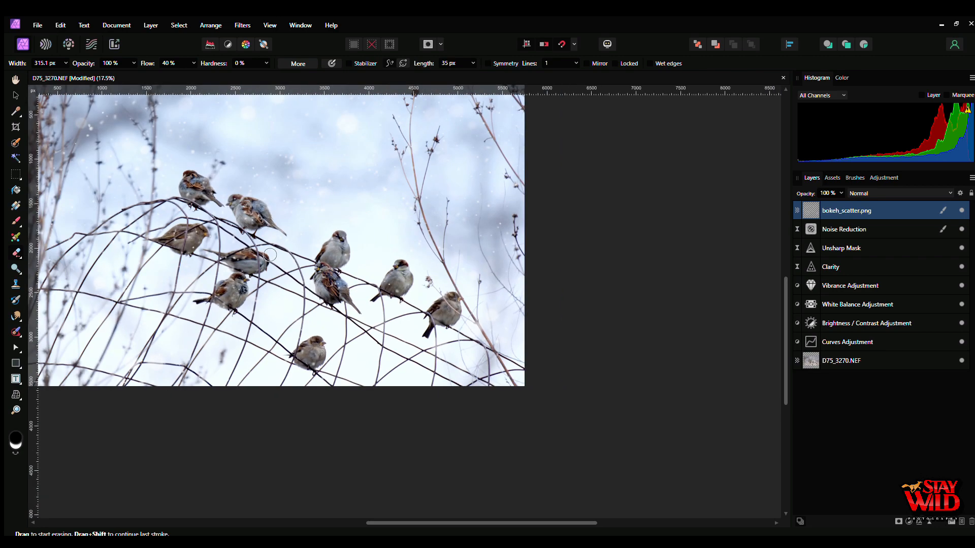
pyautogui.scroll(3, 269, 255)
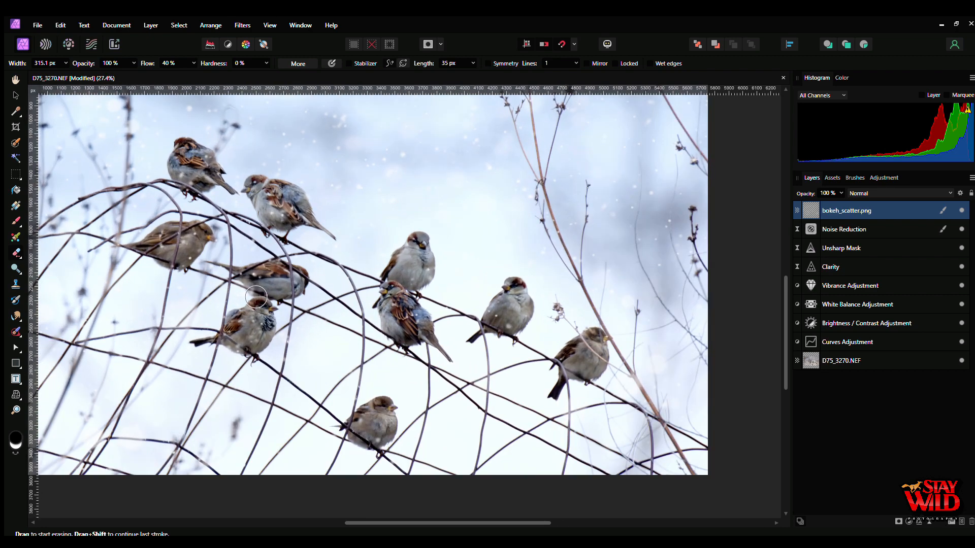
pyautogui.scroll(-3, 252, 323)
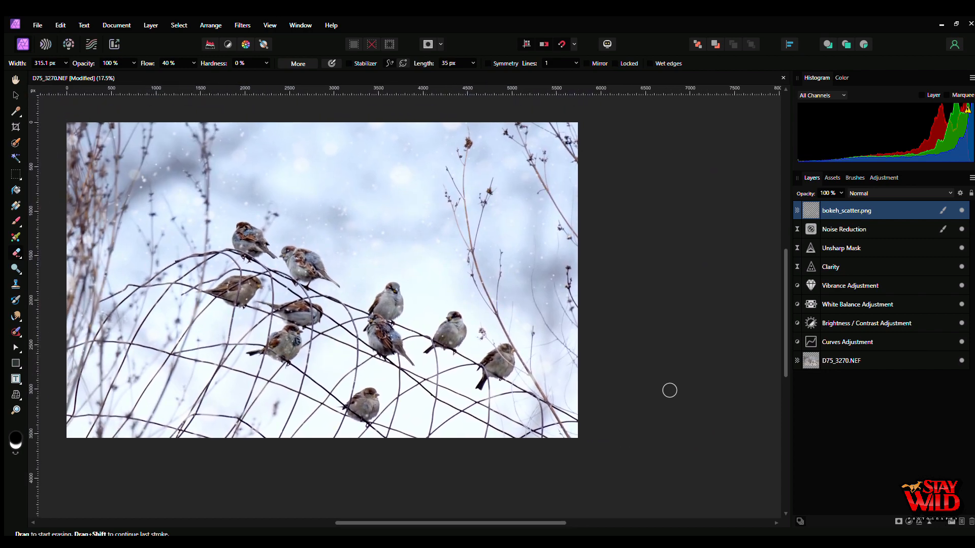
pyautogui.scroll(2, 446, 311)
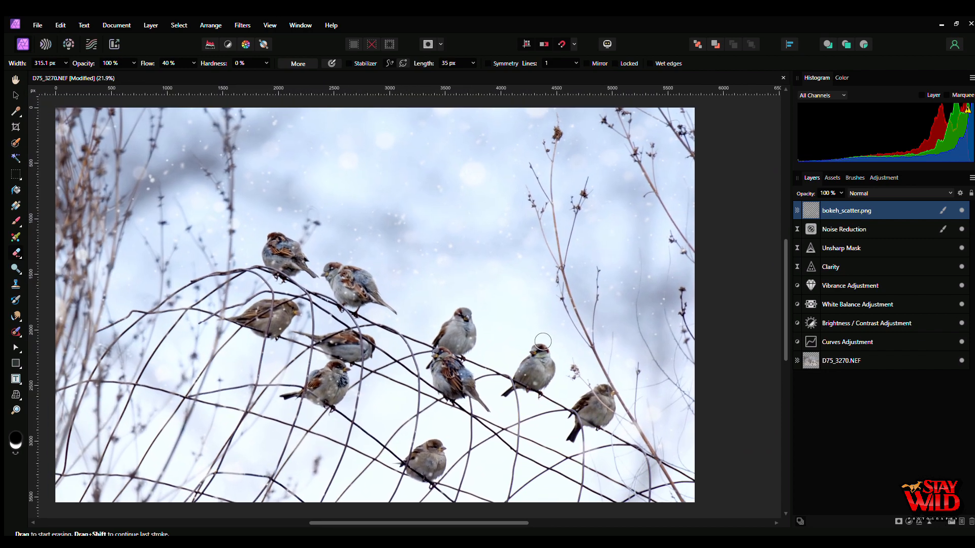
pyautogui.scroll(-2, 540, 341)
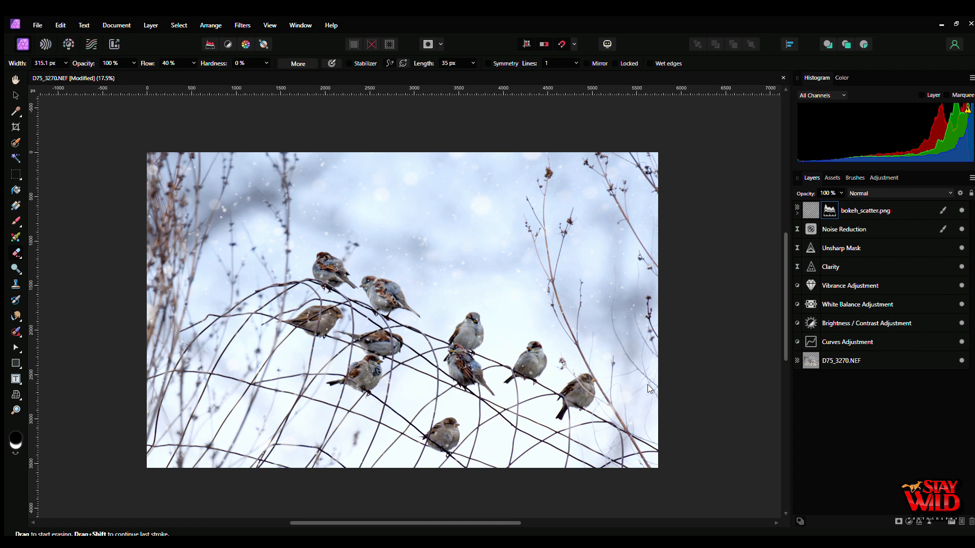
# Add a Levels adjustment above the bokeh_scatter.png layer, and a second Levels adjustment on top of it
pyautogui.click(825, 210)
pyautogui.hotkey('ctrl', 'l')
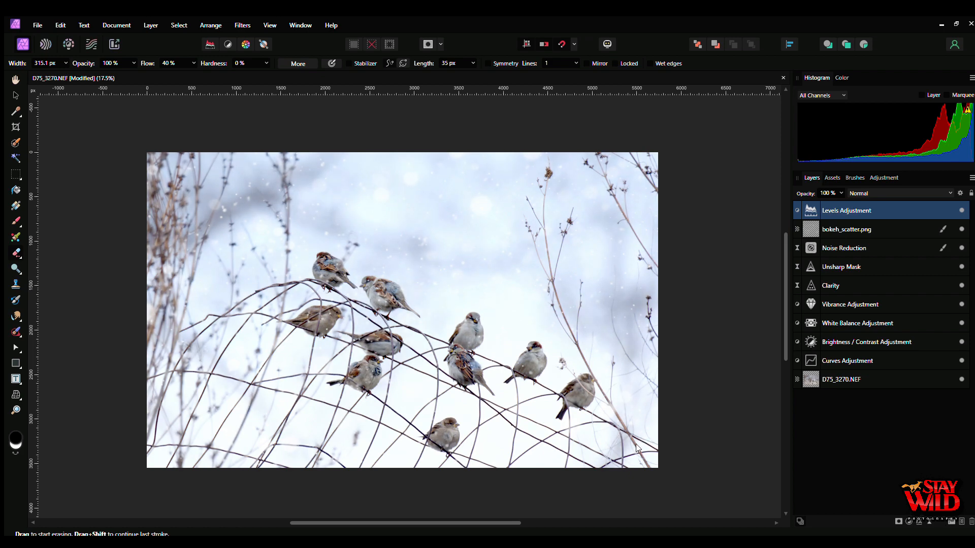
pyautogui.moveTo(636, 448); pyautogui.dragTo(661, 443)
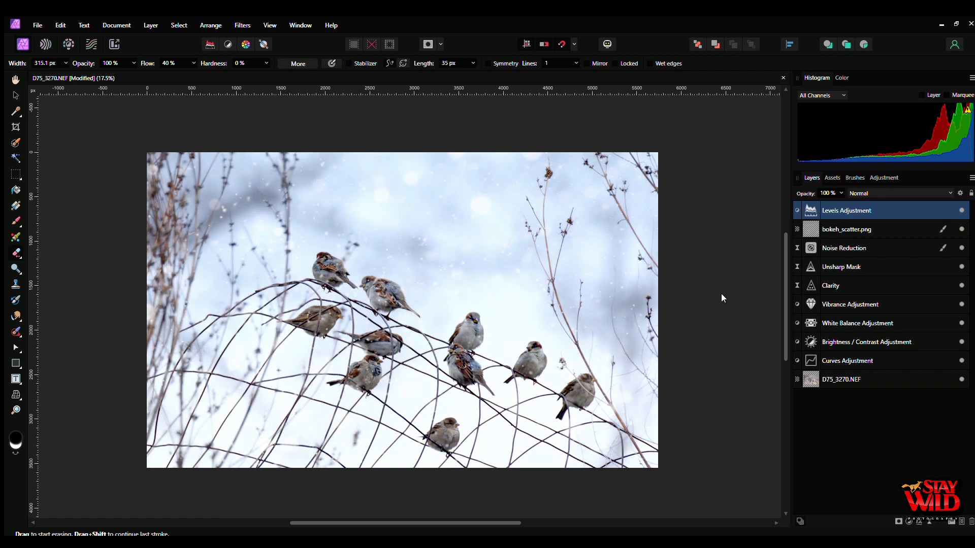
pyautogui.hotkey('ctrl', 'j')
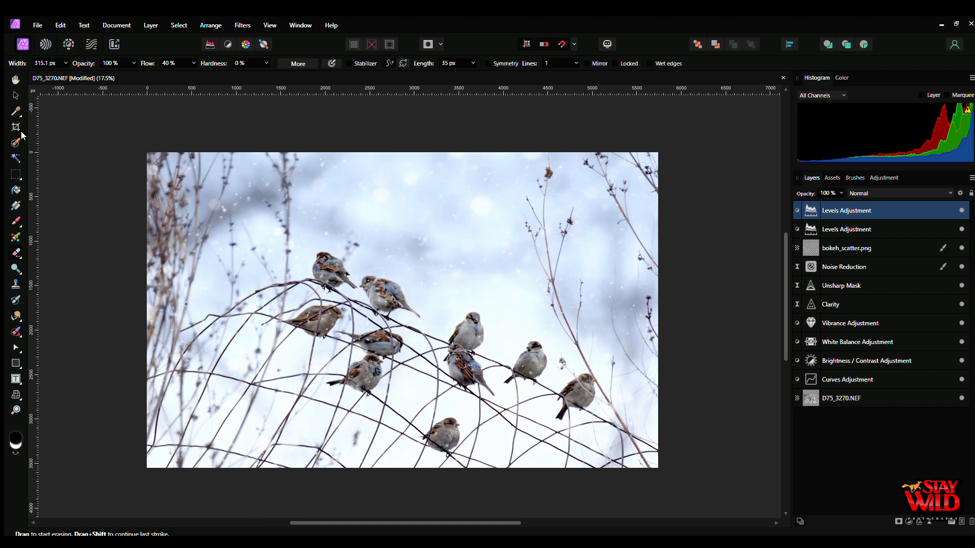
# Switch to the Paint Brush and enlarge it to a width of 3096.5 px
pyautogui.click(17, 222)
pyautogui.press(']')
pyautogui.press(']')
pyautogui.press(']')
pyautogui.press(']')
pyautogui.press(']')
pyautogui.press(']')
pyautogui.press(']')
pyautogui.press(']')
pyautogui.press(']')
pyautogui.press(']')
pyautogui.press(']')
pyautogui.press(']')
pyautogui.press(']')
pyautogui.press(']')
pyautogui.press(']')
pyautogui.press(']')
pyautogui.press(']')
pyautogui.press(']')
pyautogui.press(']')
pyautogui.press(']')
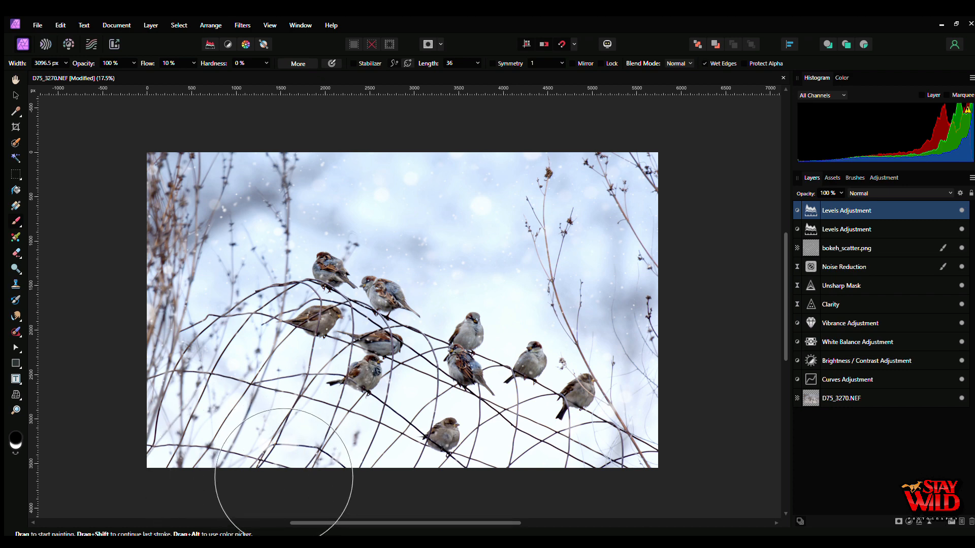
# Invert the upper Levels adjustment's mask to black and set the painting colour to white
pyautogui.hotkey('ctrl', 'i')
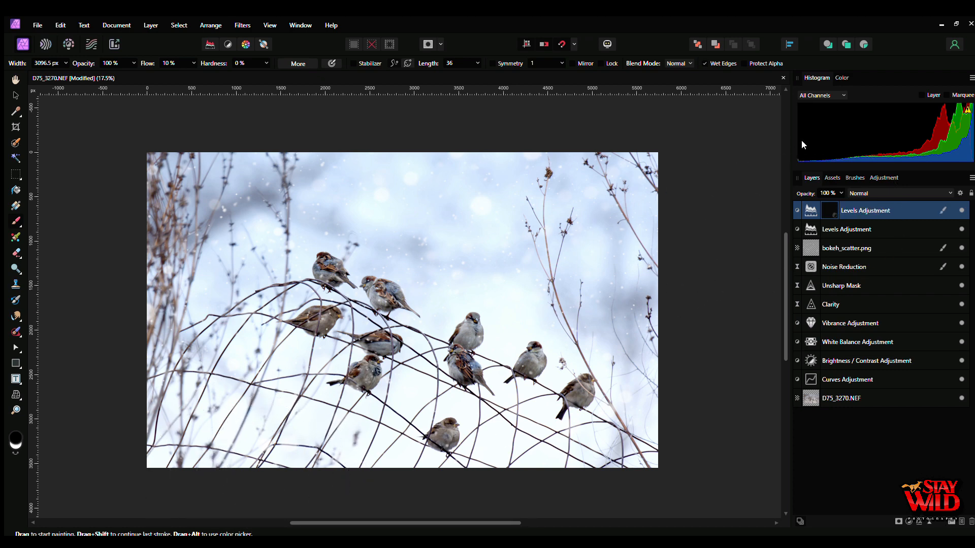
pyautogui.click(842, 78)
pyautogui.click(813, 108)
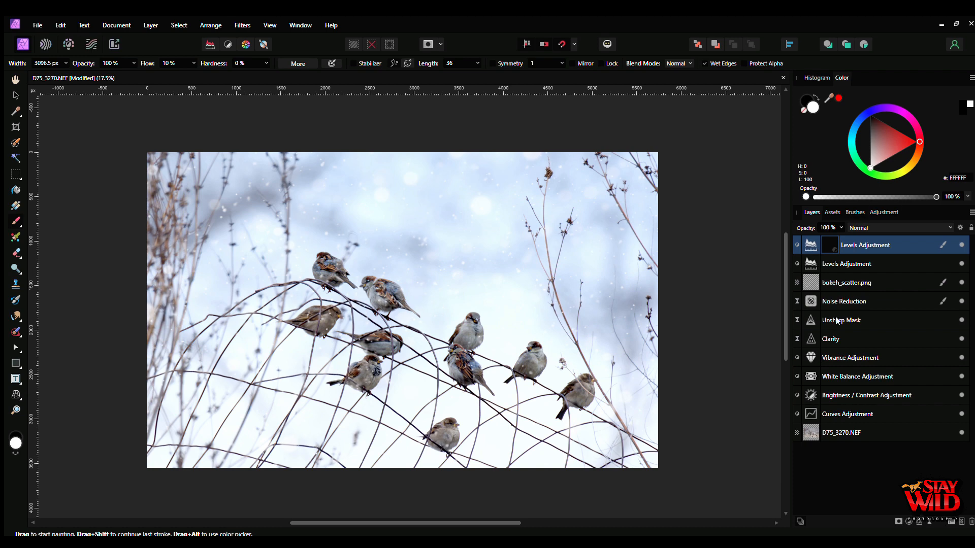
# Select every layer down to D75_3270.NEF, create a merged pixel layer on top, and set its blend mode to Soft Light
pyautogui.click(847, 429)
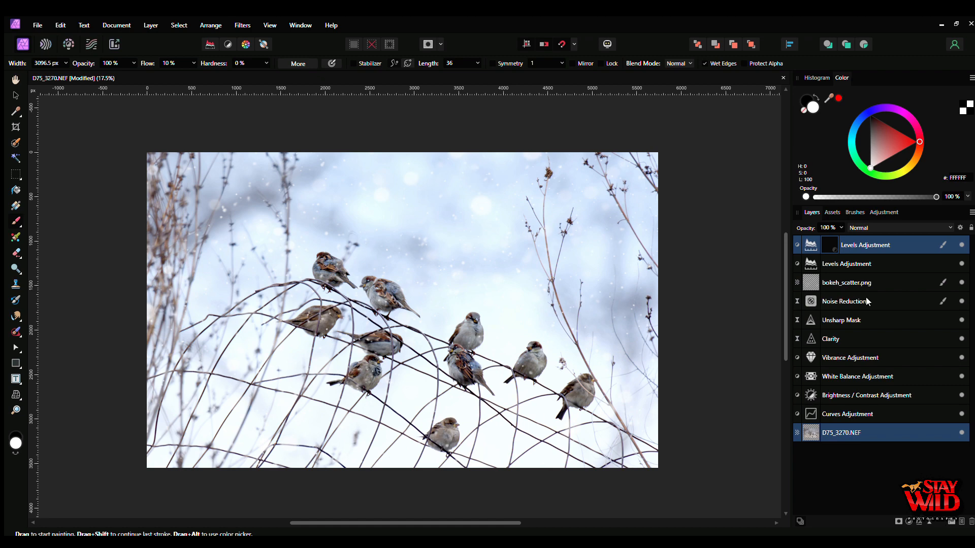
pyautogui.hotkey('ctrl', 'a')
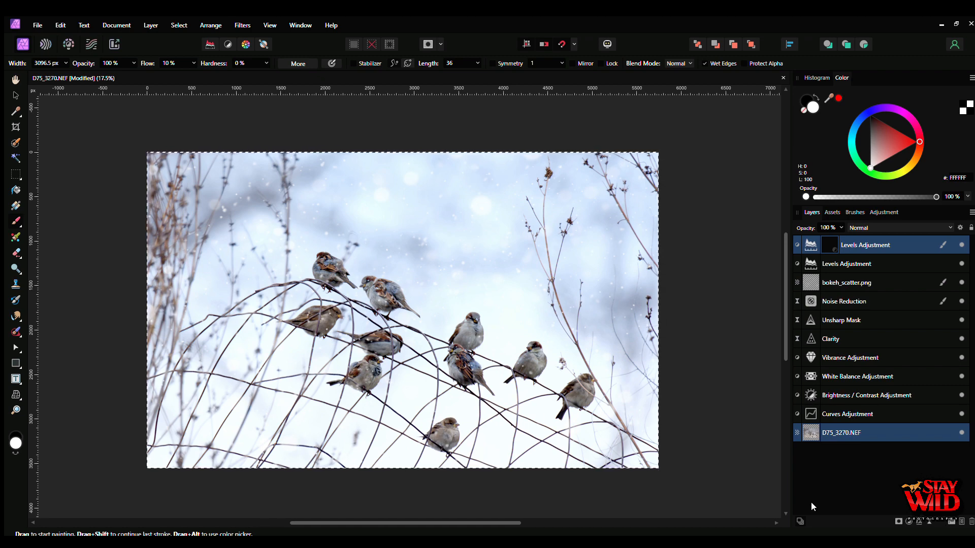
pyautogui.click(858, 248)
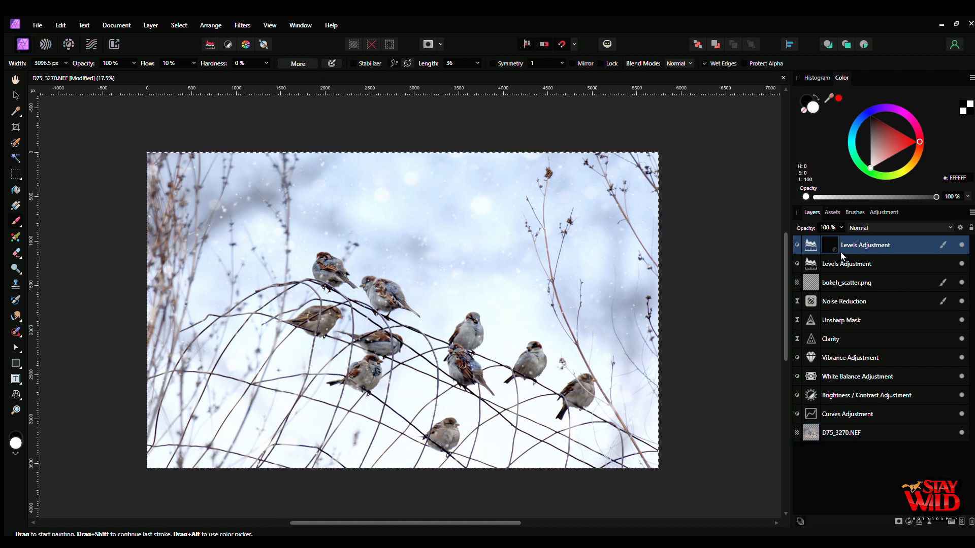
pyautogui.keyDown('shift'); pyautogui.click(841, 433); pyautogui.keyUp('shift')
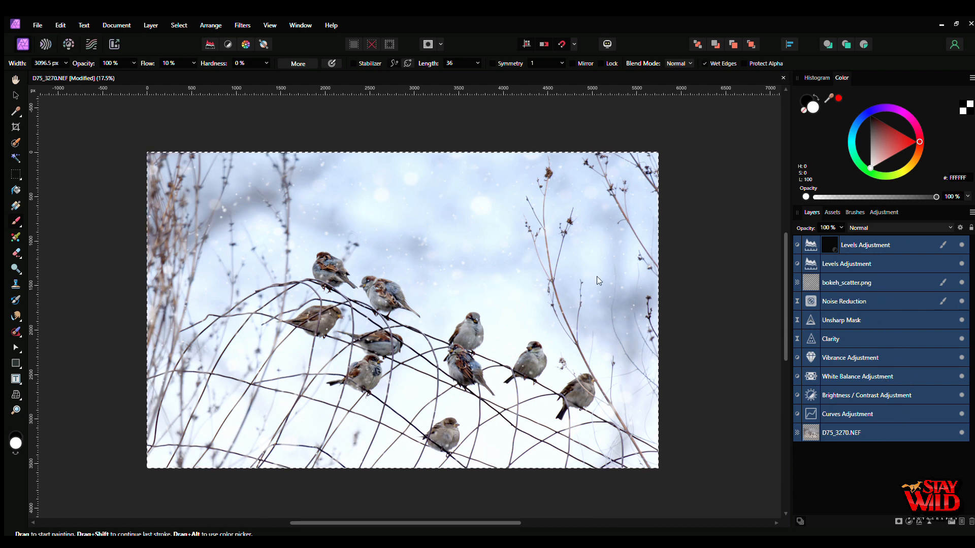
pyautogui.hotkey('ctrl', 'shift', 'n')
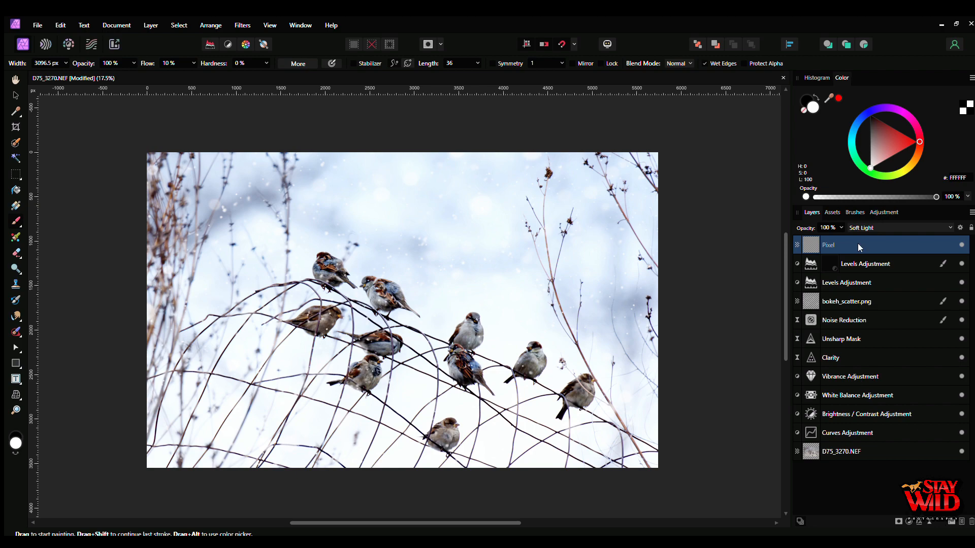
# Lower the Soft Light pixel layer's opacity to 25% and deselect the layer
pyautogui.moveTo(836, 236); pyautogui.dragTo(792, 250)
pyautogui.scroll(5, 472, 326)
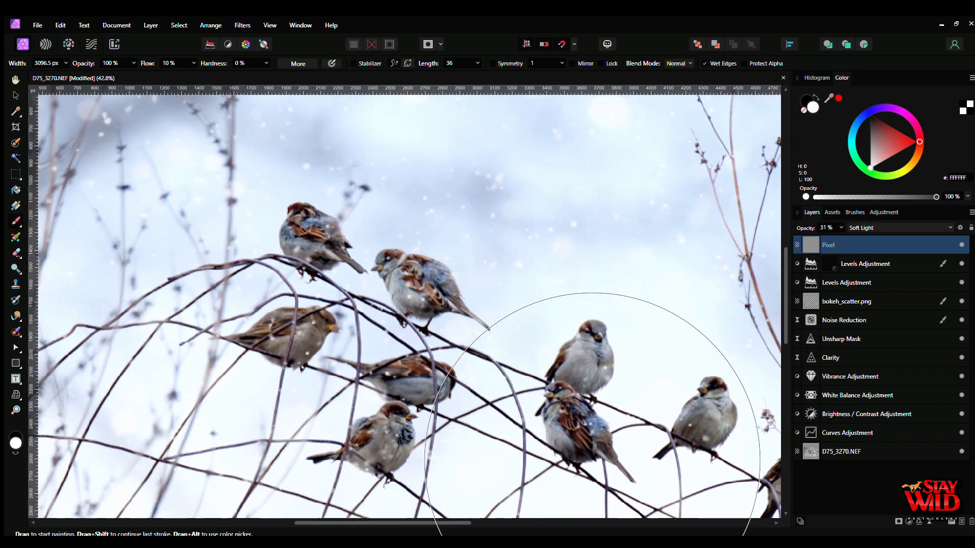
pyautogui.click(15, 96)
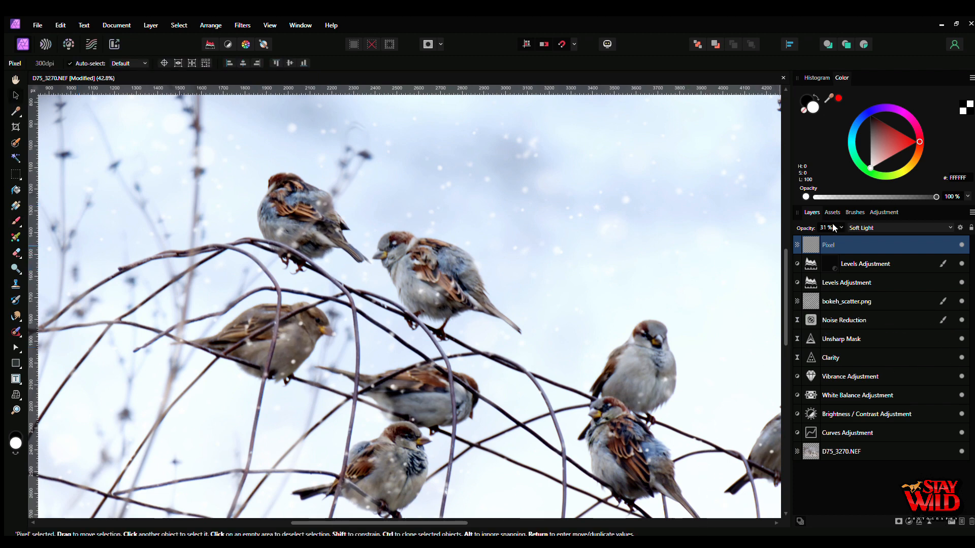
pyautogui.moveTo(834, 228); pyautogui.dragTo(810, 244)
pyautogui.moveTo(834, 233); pyautogui.dragTo(867, 236)
pyautogui.scroll(-5, 540, 298)
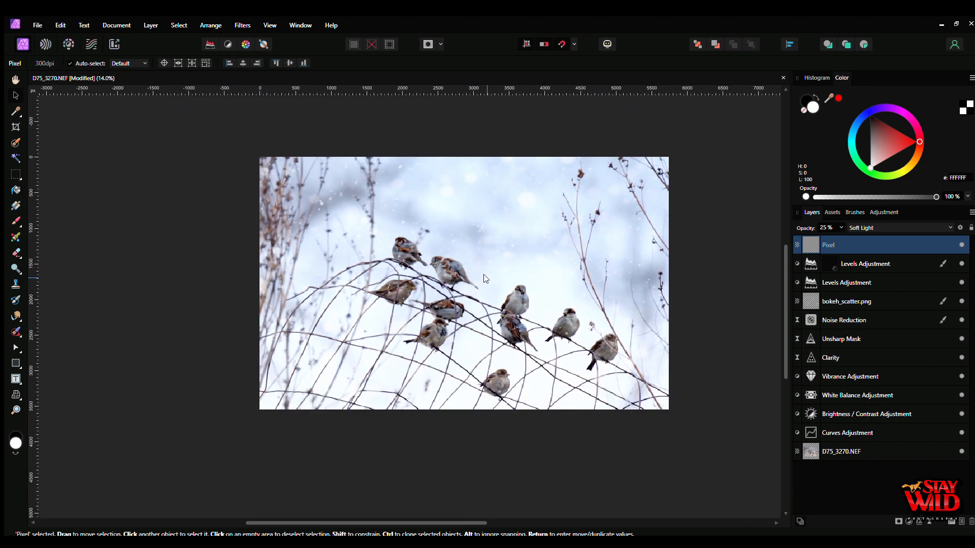
pyautogui.click(724, 304)
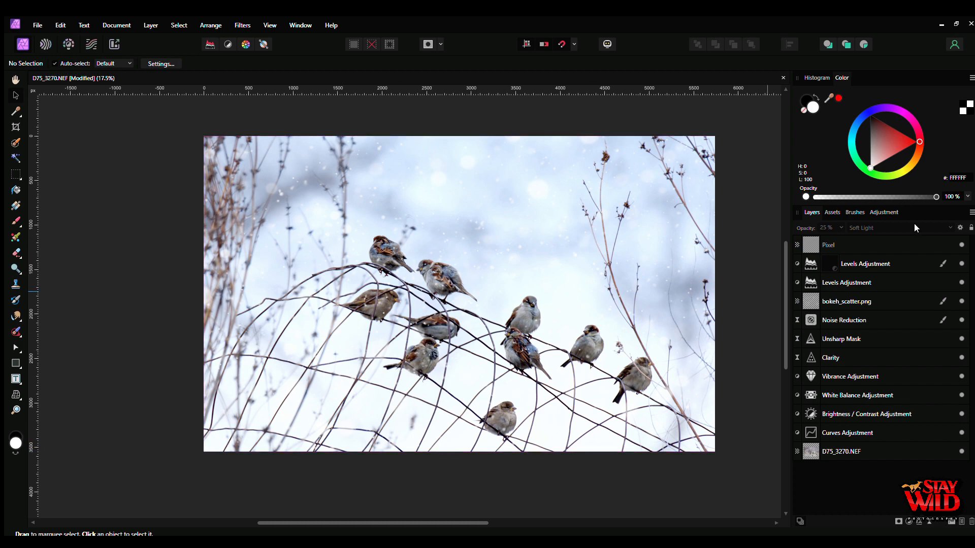
pyautogui.click(831, 213)
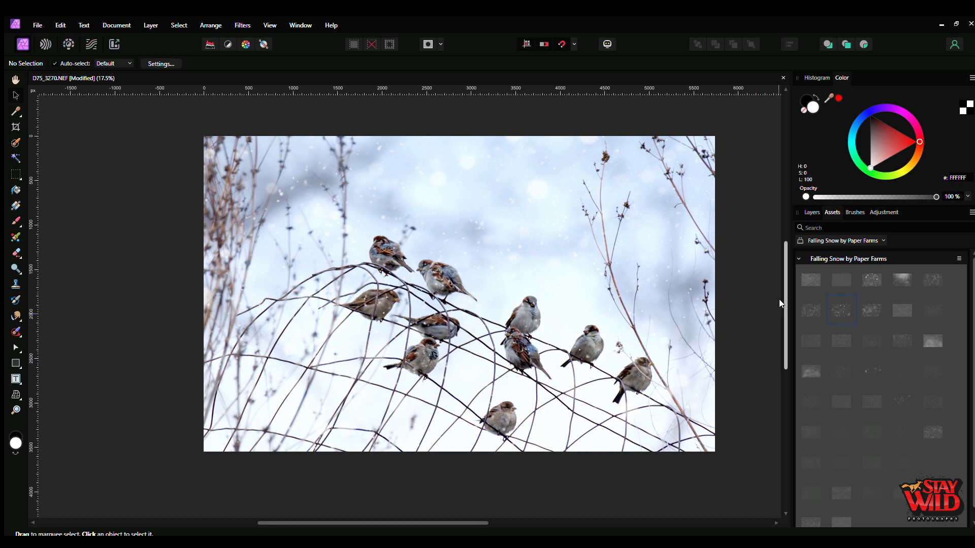
pyautogui.click(812, 213)
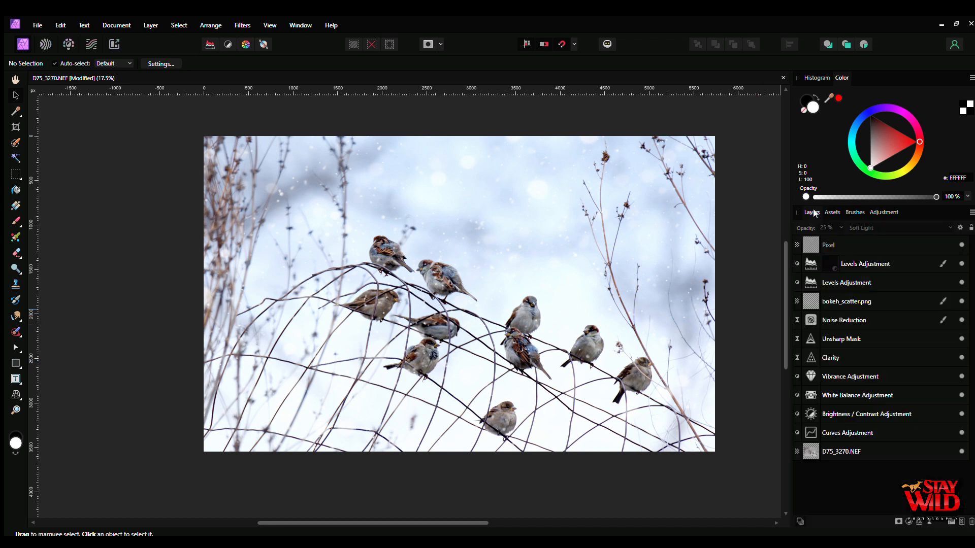
pyautogui.click(16, 379)
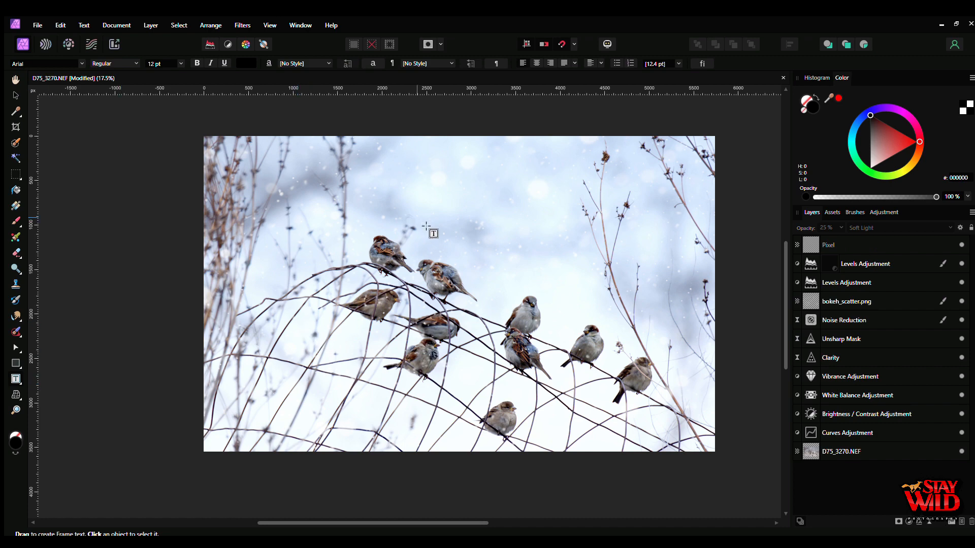
pyautogui.moveTo(463, 215); pyautogui.dragTo(489, 239)
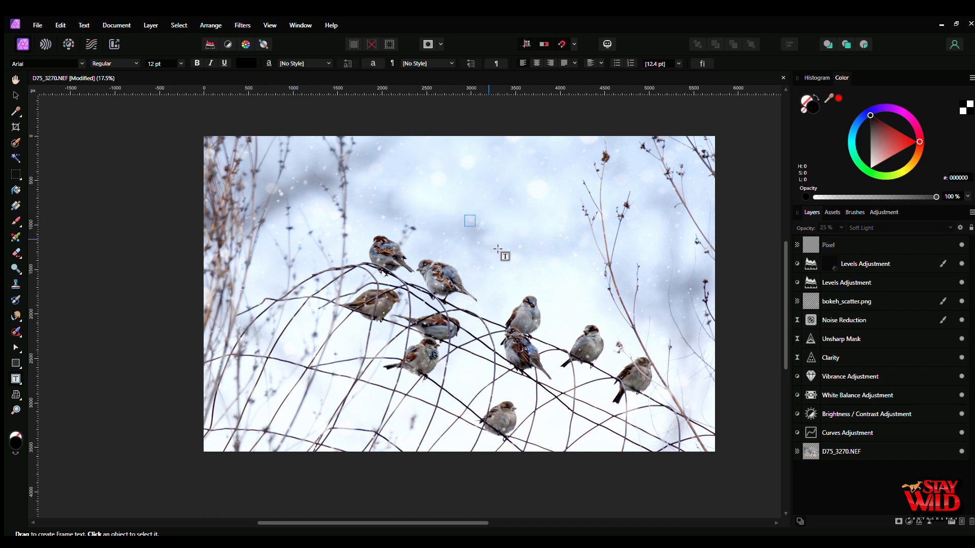
pyautogui.click(78, 65)
pyautogui.write('Signatrue')
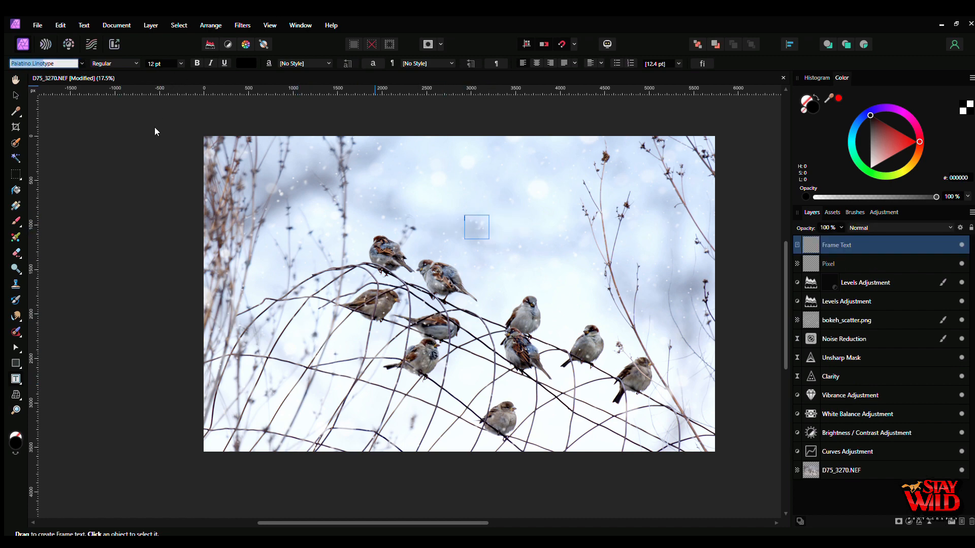
pyautogui.press('Return')
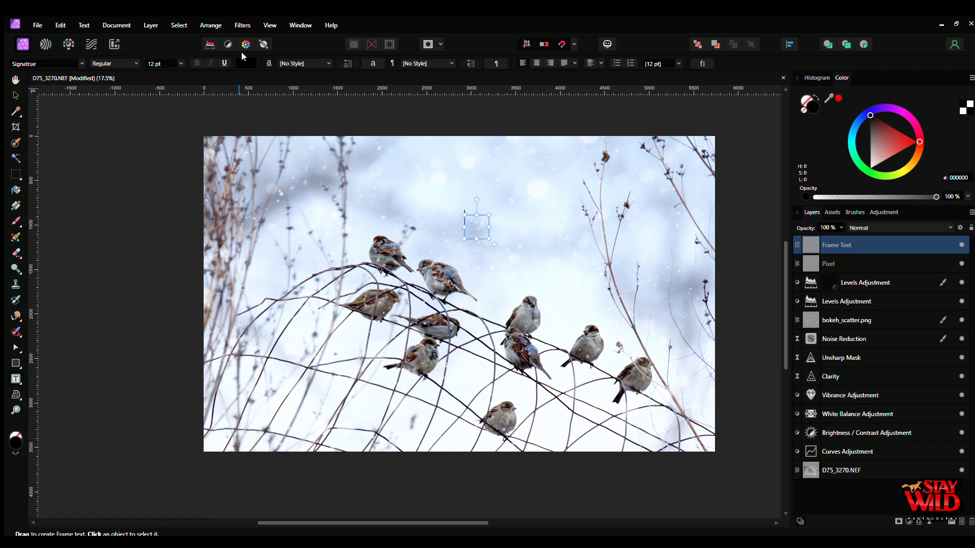
pyautogui.click(180, 62)
pyautogui.click(150, 151)
pyautogui.click(187, 95)
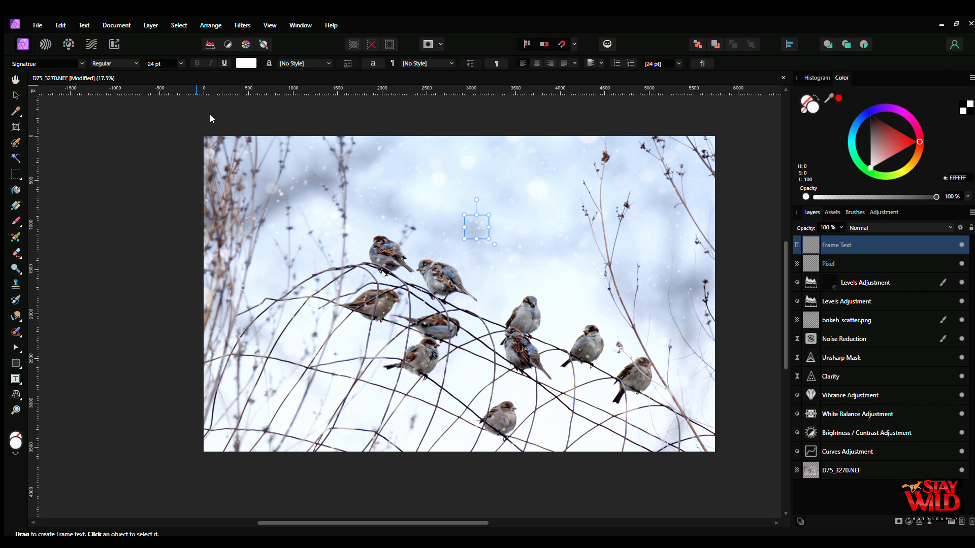
pyautogui.click(363, 124)
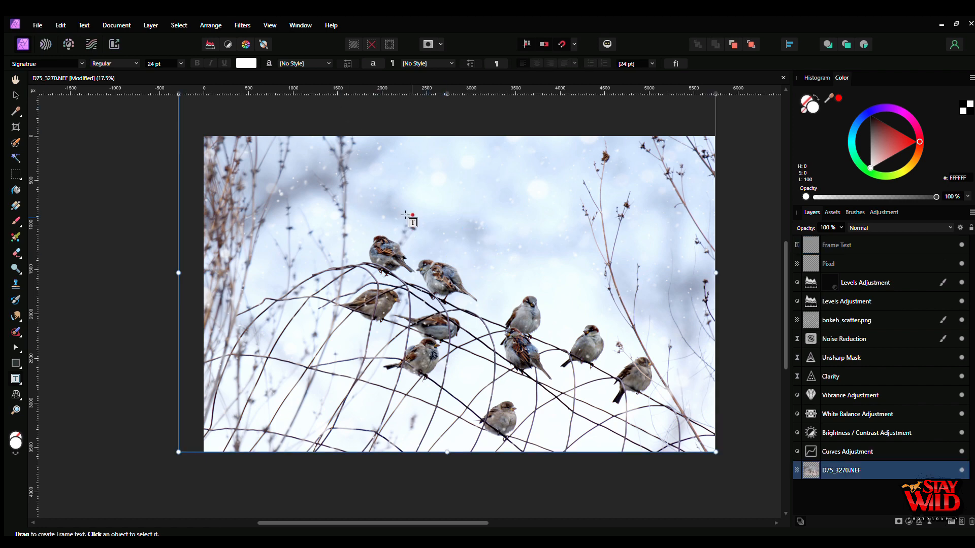
pyautogui.moveTo(420, 206); pyautogui.dragTo(447, 226)
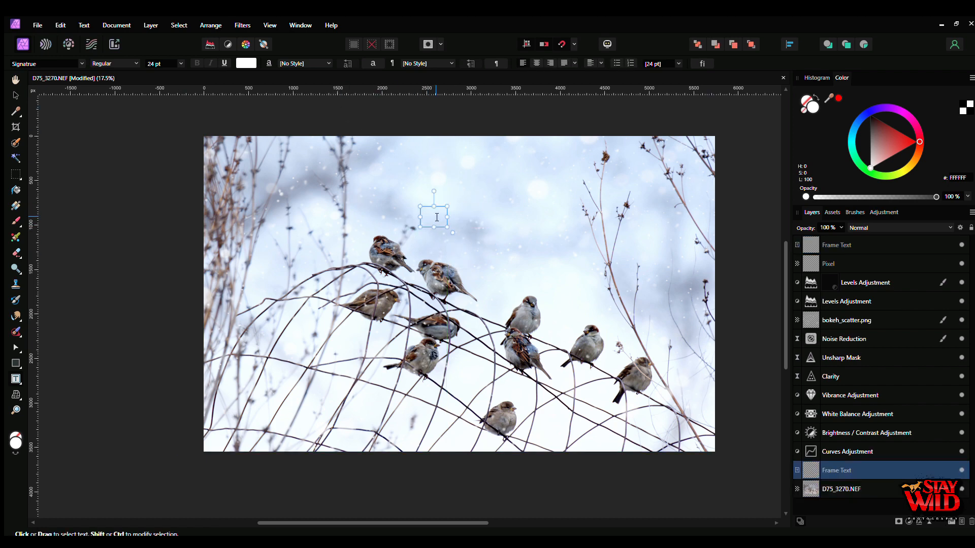
pyautogui.doubleClick(846, 472)
pyautogui.press('Escape')
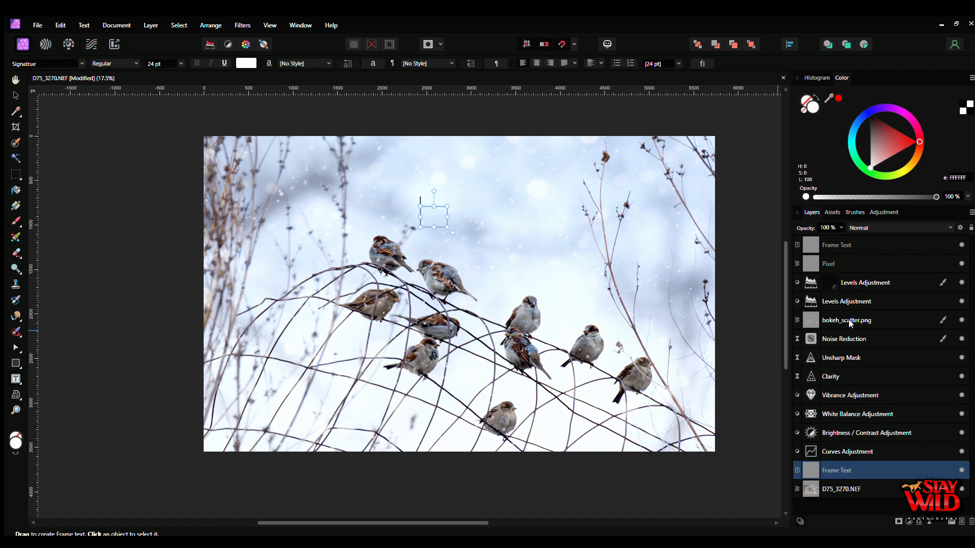
pyautogui.press('Delete')
pyautogui.click(836, 243)
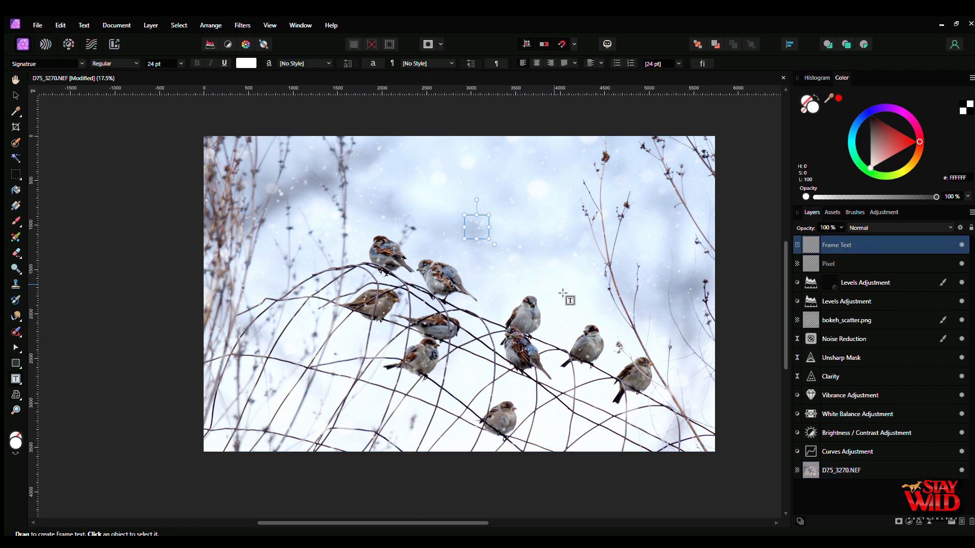
pyautogui.press('t')
pyautogui.press('b')
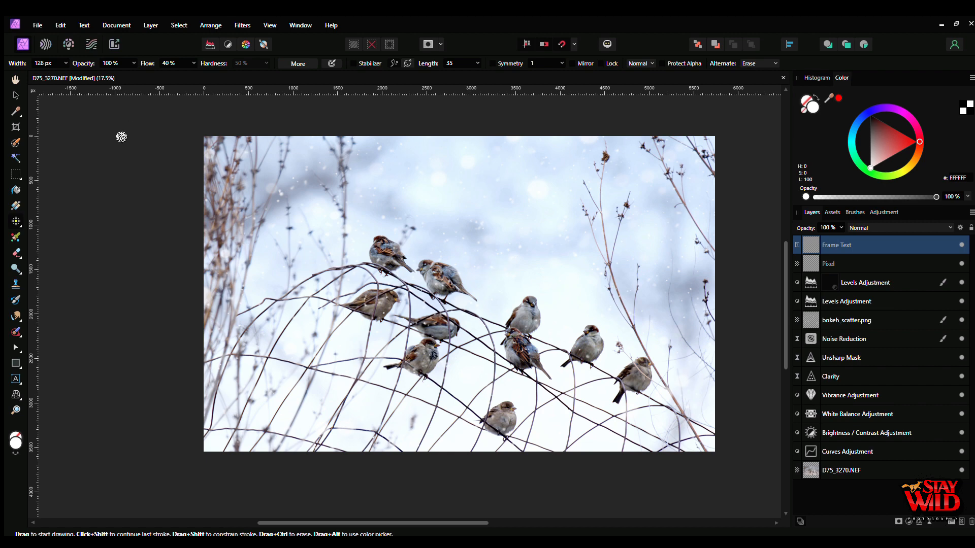
pyautogui.click(830, 243)
pyautogui.hotkey('ctrl', 'shift', 'n')
pyautogui.click(439, 218)
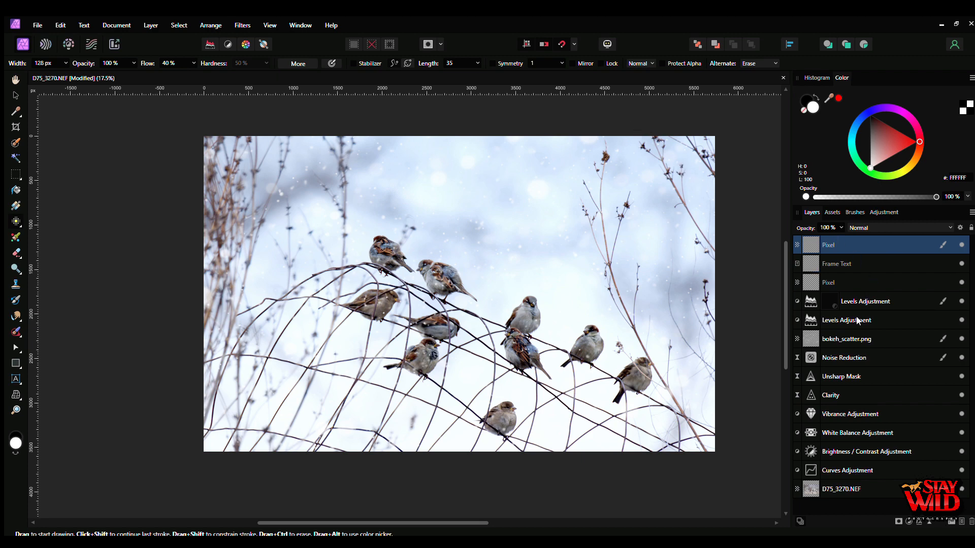
pyautogui.press('Delete')
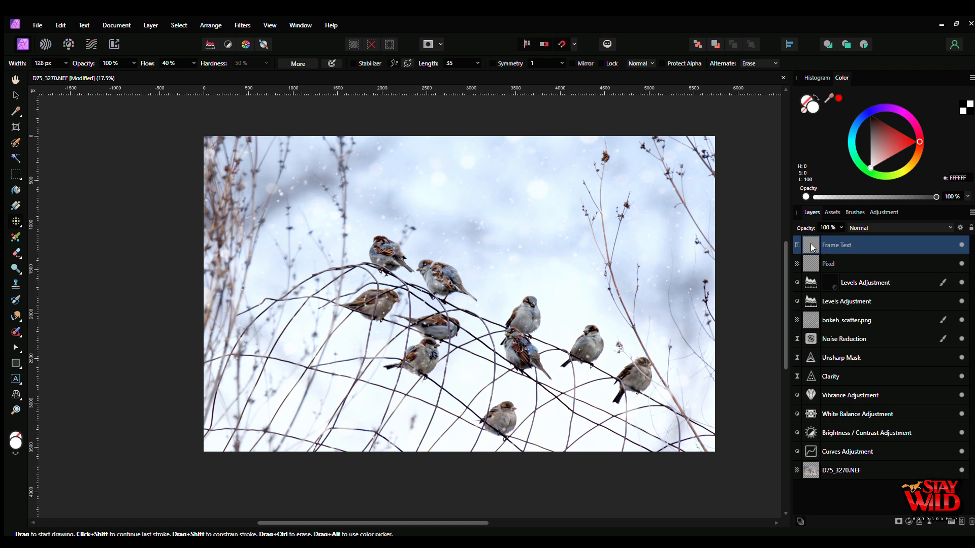
pyautogui.press('Delete')
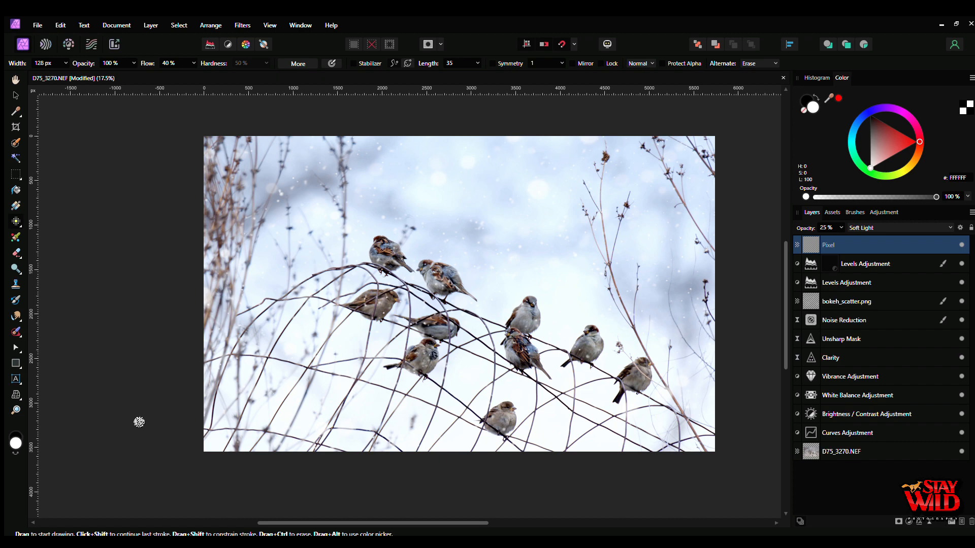
# Place a 24 pt Art Text line in the open sky and set its font to Signatrue and its colour to white
pyautogui.click(16, 380)
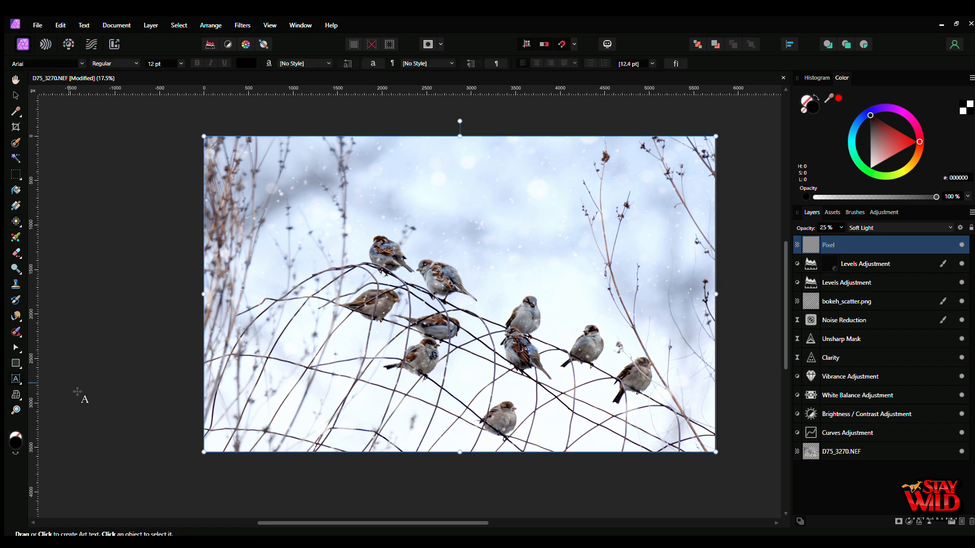
pyautogui.moveTo(460, 192); pyautogui.dragTo(483, 219)
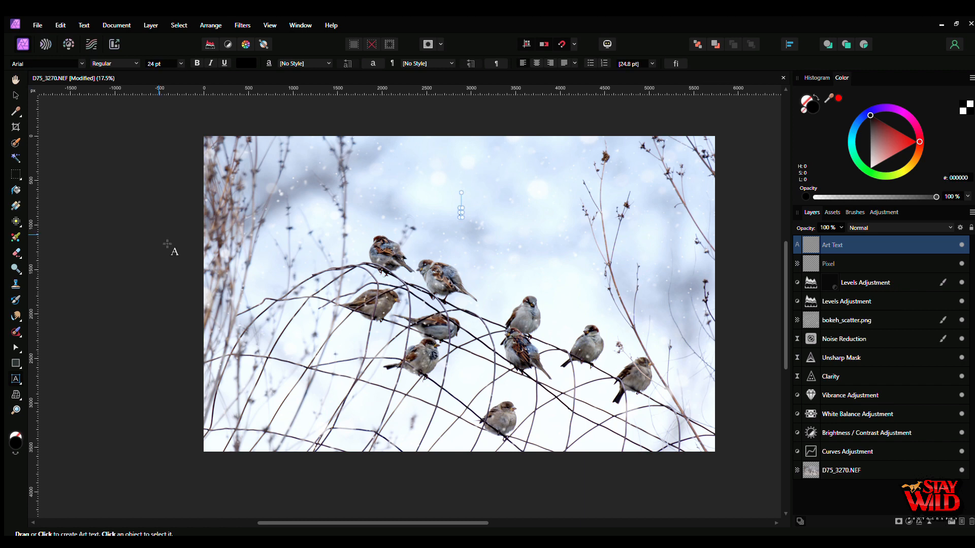
pyautogui.click(56, 63)
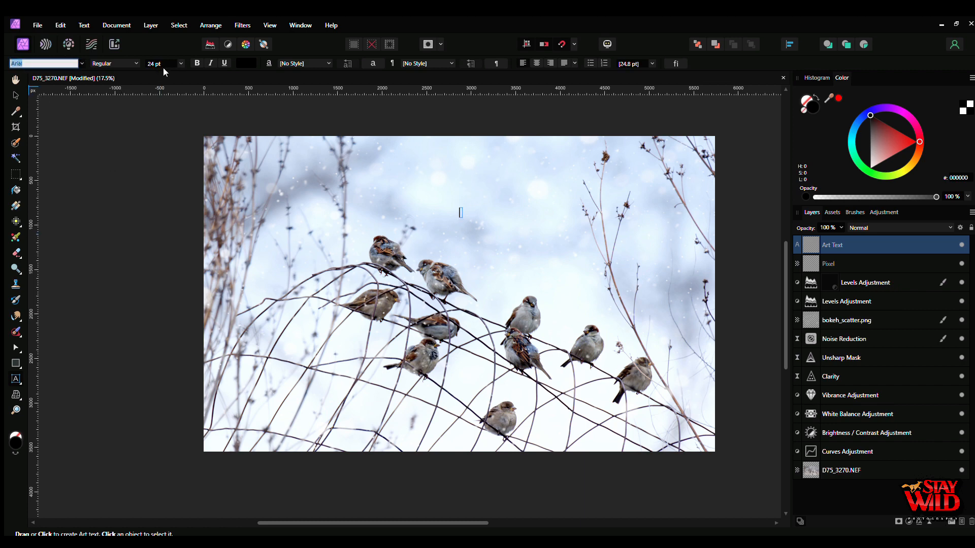
pyautogui.write('Signatrue')
pyautogui.press('Return')
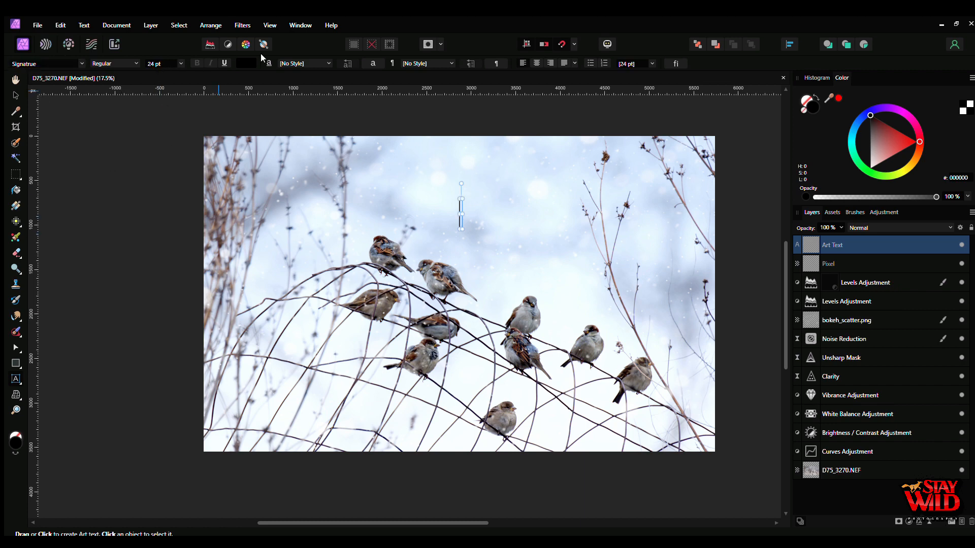
pyautogui.click(197, 101)
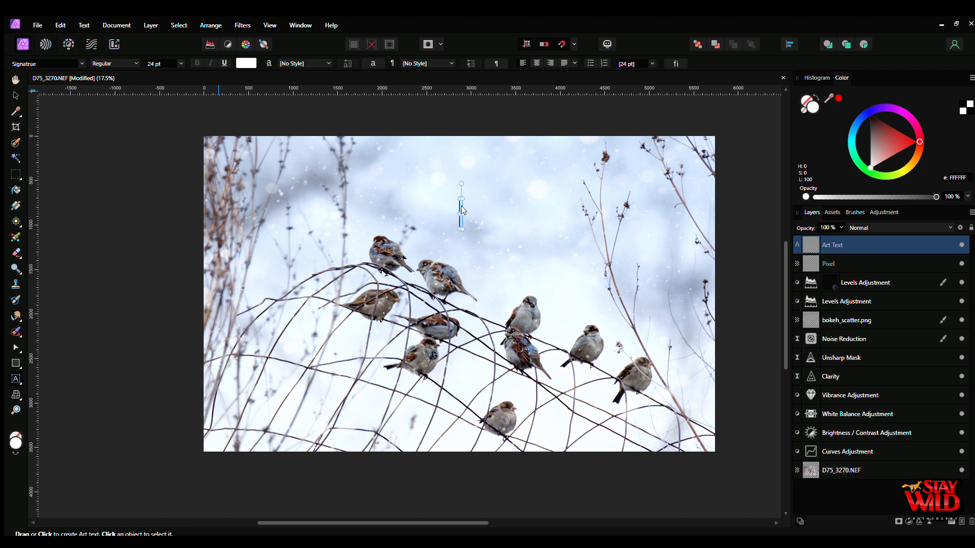
# Enter "Stay Wild Photography" as the art text and recolour the whole line black
pyautogui.write('STay Wild O')
pyautogui.press('BackSpace')
pyautogui.write('Photography')
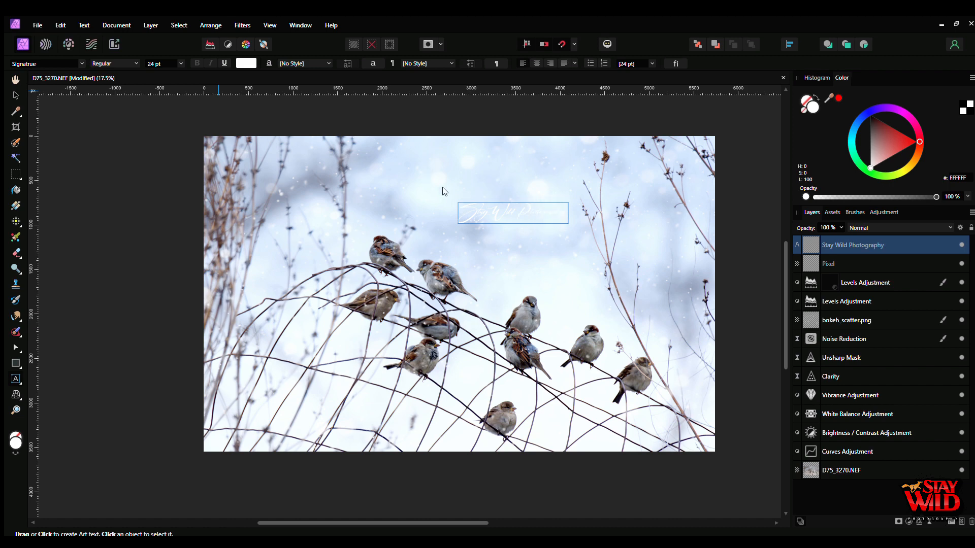
pyautogui.tripleClick(473, 208)
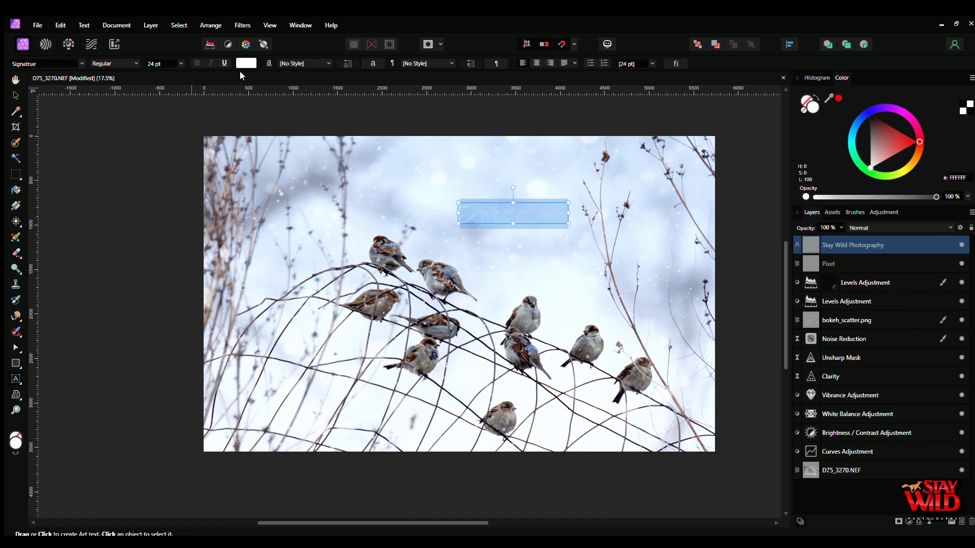
pyautogui.click(178, 103)
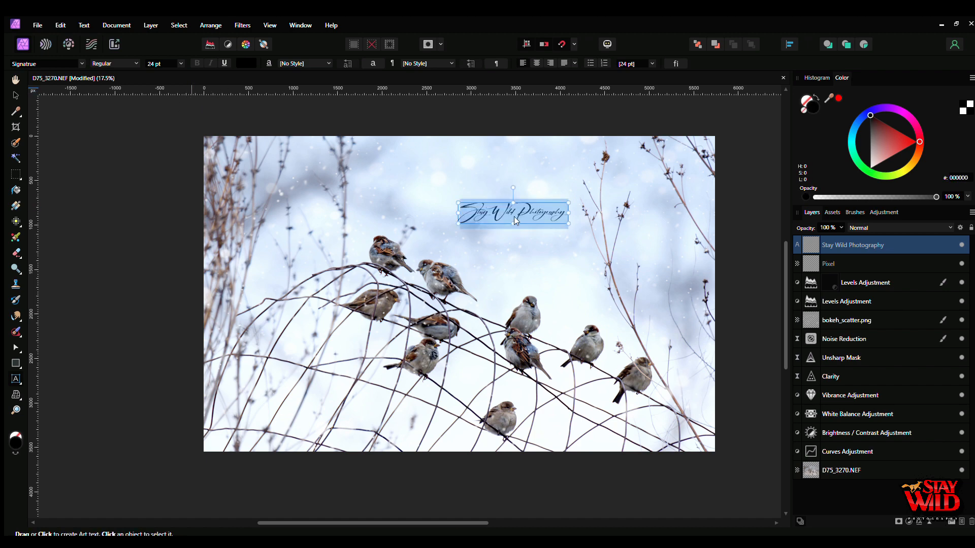
pyautogui.press('BackSpace')
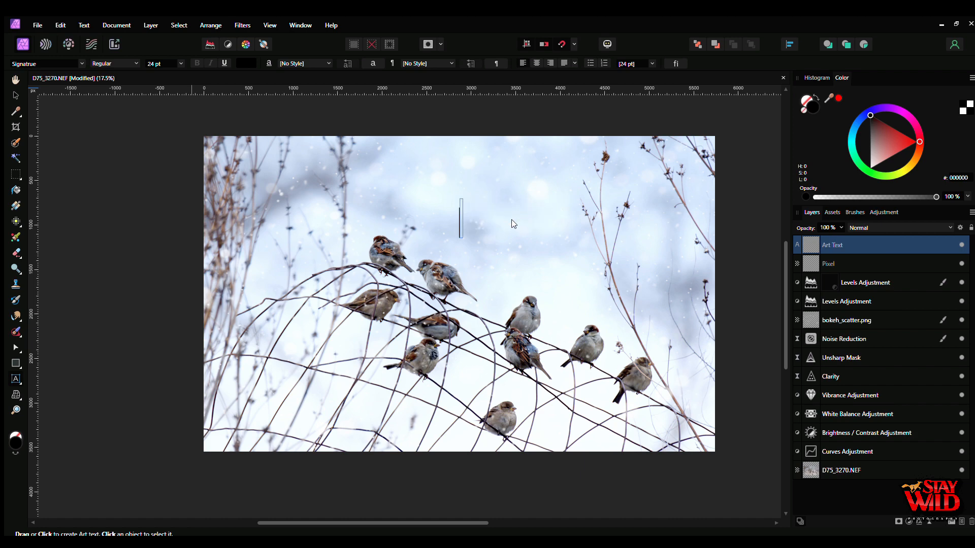
pyautogui.hotkey('ctrl', 'z')
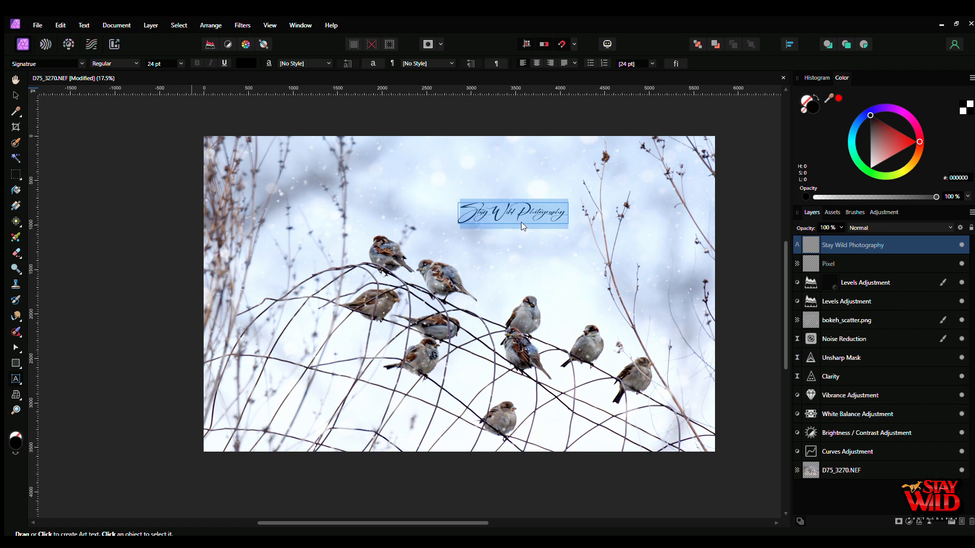
pyautogui.press('BackSpace')
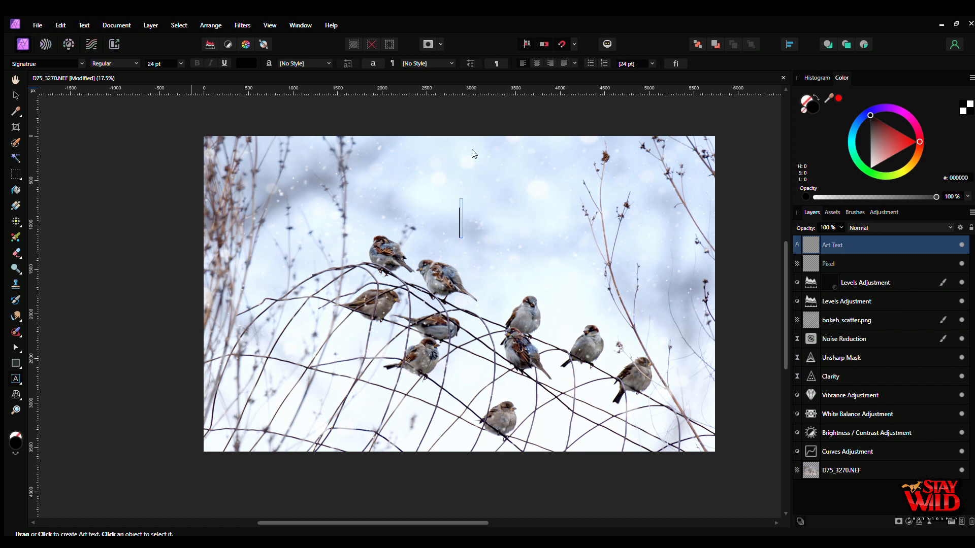
pyautogui.hotkey('ctrl', 'z')
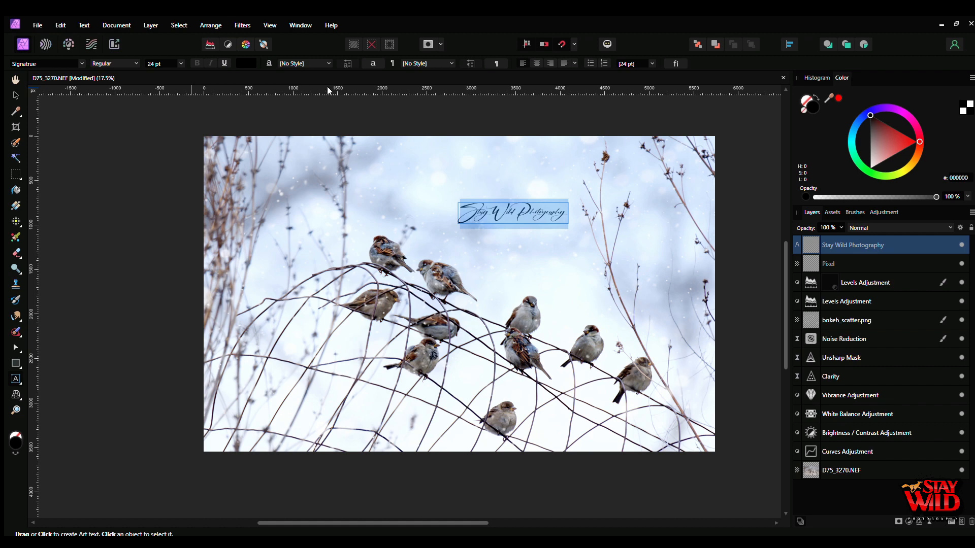
# Scale the Stay Wild Photography text down and place it just left of the topmost sparrow
pyautogui.click(15, 95)
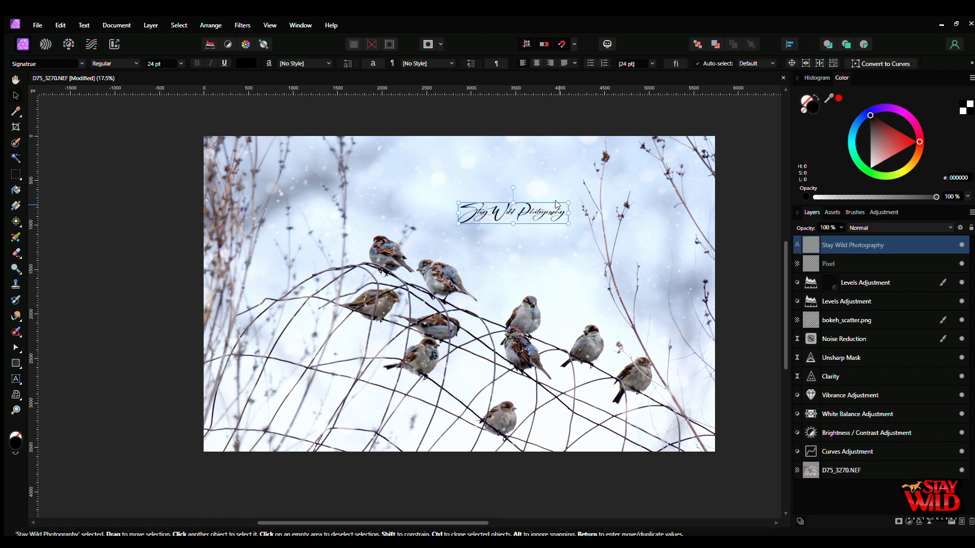
pyautogui.moveTo(557, 202); pyautogui.dragTo(577, 254)
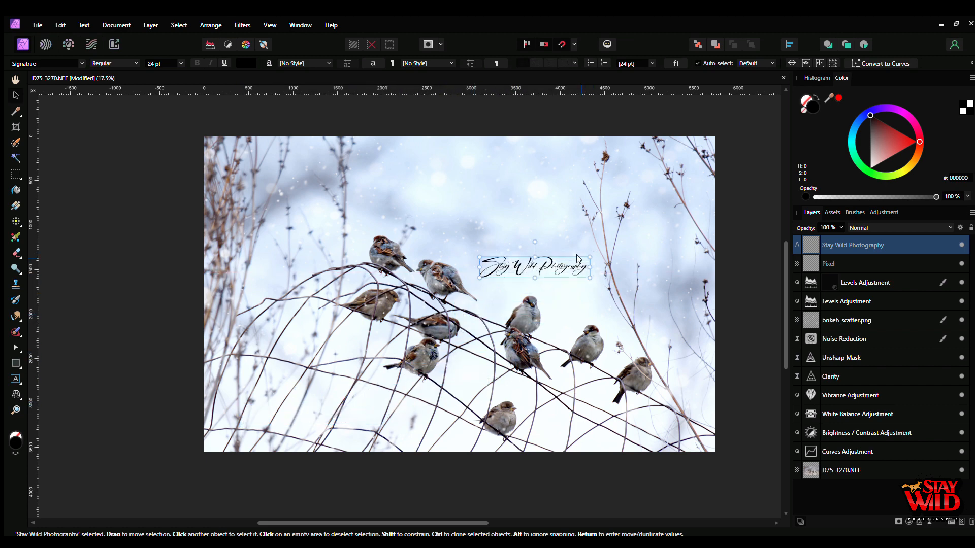
pyautogui.scroll(-3, 472, 267)
pyautogui.scroll(1, 472, 268)
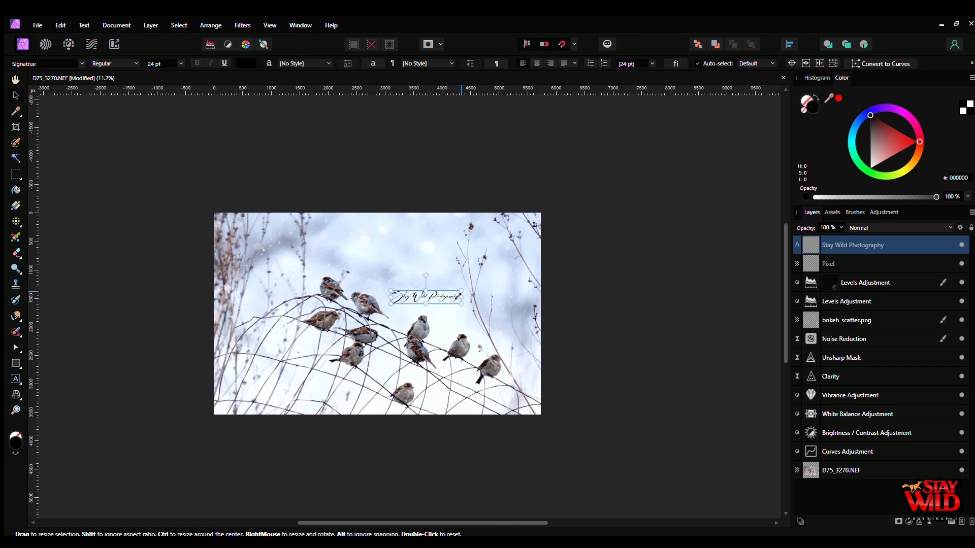
pyautogui.moveTo(442, 307)
pyautogui.mouseDown()
pyautogui.moveTo(420, 303)
pyautogui.moveTo(453, 314)
pyautogui.moveTo(430, 299)
pyautogui.moveTo(262, 285)
pyautogui.moveTo(267, 293)
pyautogui.moveTo(330, 268)
pyautogui.mouseUp()
pyautogui.click(560, 294)
pyautogui.click(582, 291)
pyautogui.scroll(2, 319, 310)
pyautogui.moveTo(270, 251); pyautogui.dragTo(287, 246)
pyautogui.click(614, 271)
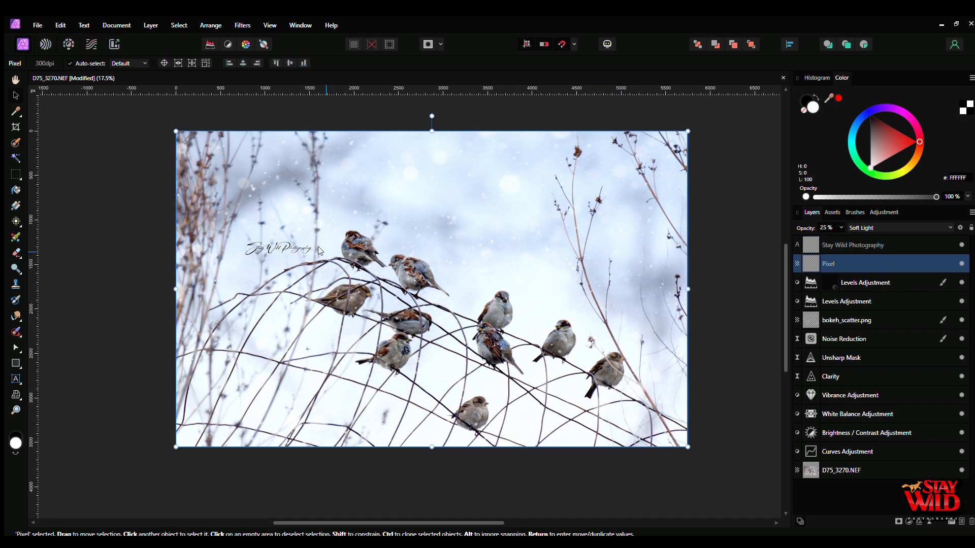
# Undo the accidental pixel layer move, shift the Stay Wild Photography text slightly farther left of the topmost sparrow, and deselect it
pyautogui.moveTo(303, 248); pyautogui.dragTo(285, 249)
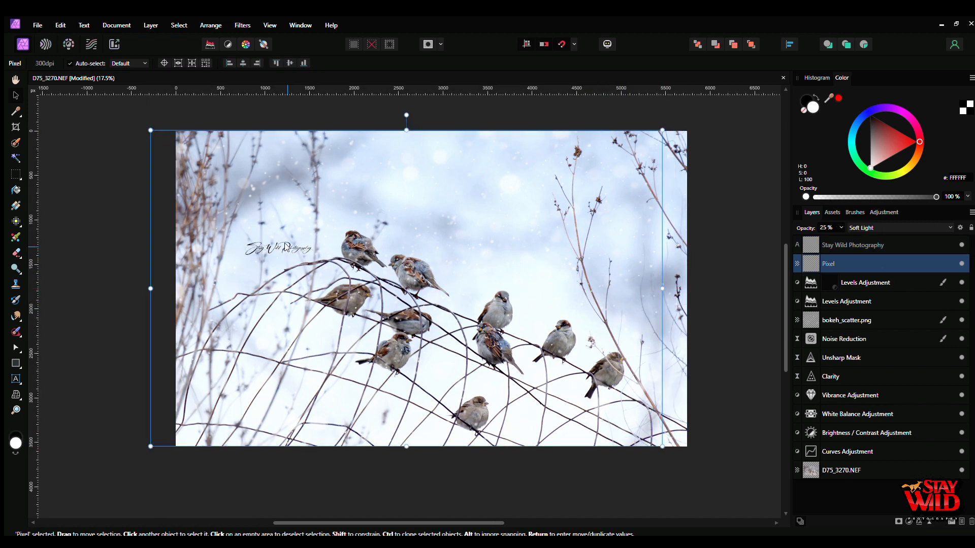
pyautogui.hotkey('ctrl', 'z')
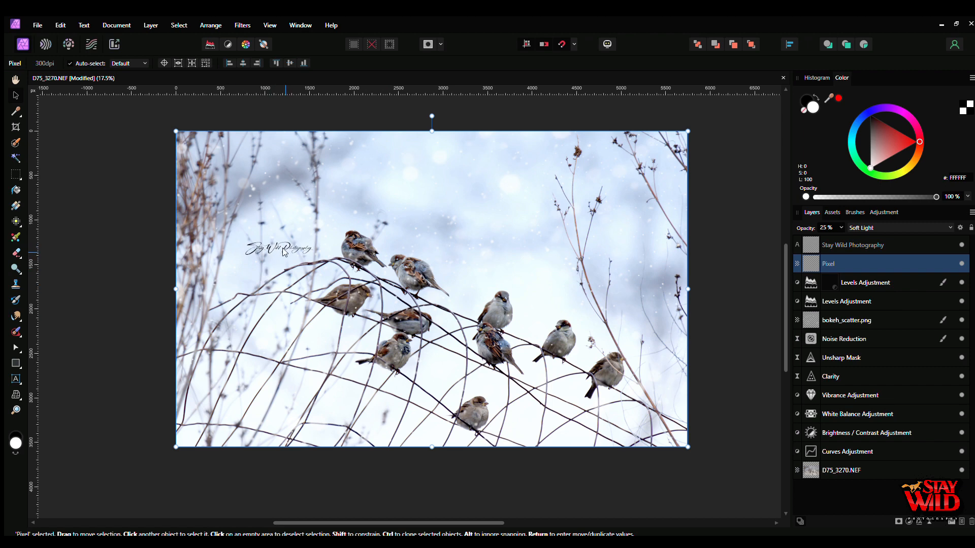
pyautogui.moveTo(287, 249)
pyautogui.mouseDown()
pyautogui.moveTo(279, 226)
pyautogui.moveTo(281, 241)
pyautogui.mouseUp()
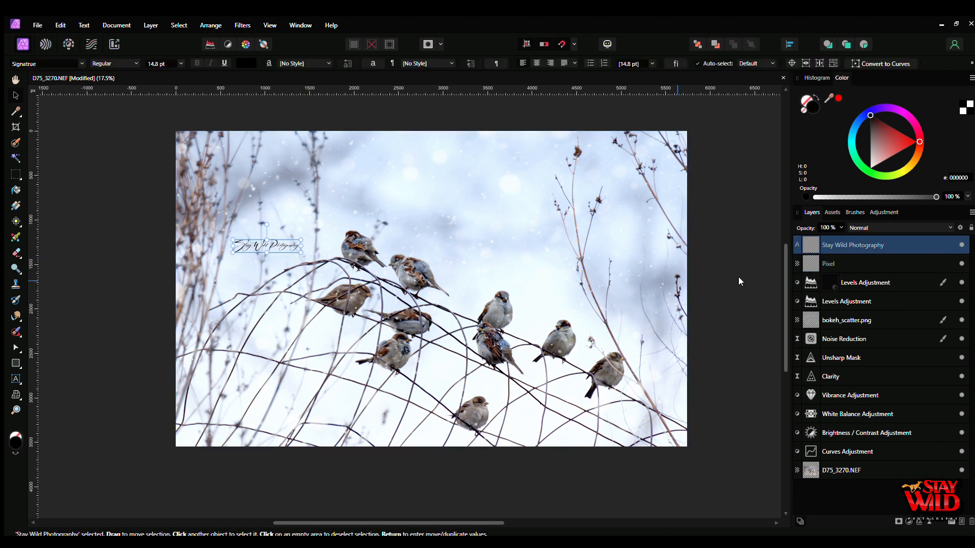
pyautogui.click(843, 283)
pyautogui.click(752, 231)
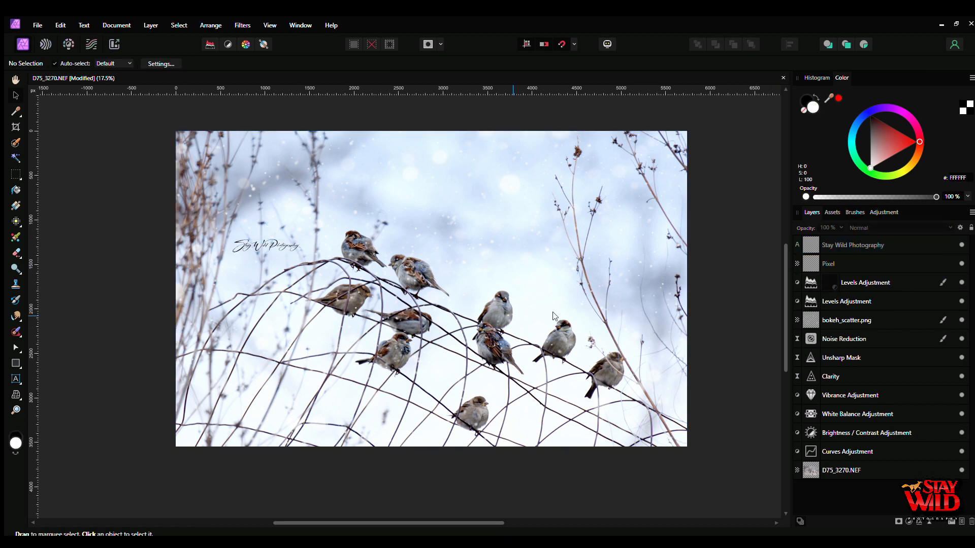
pyautogui.scroll(-1, 644, 292)
pyautogui.scroll(1, 646, 291)
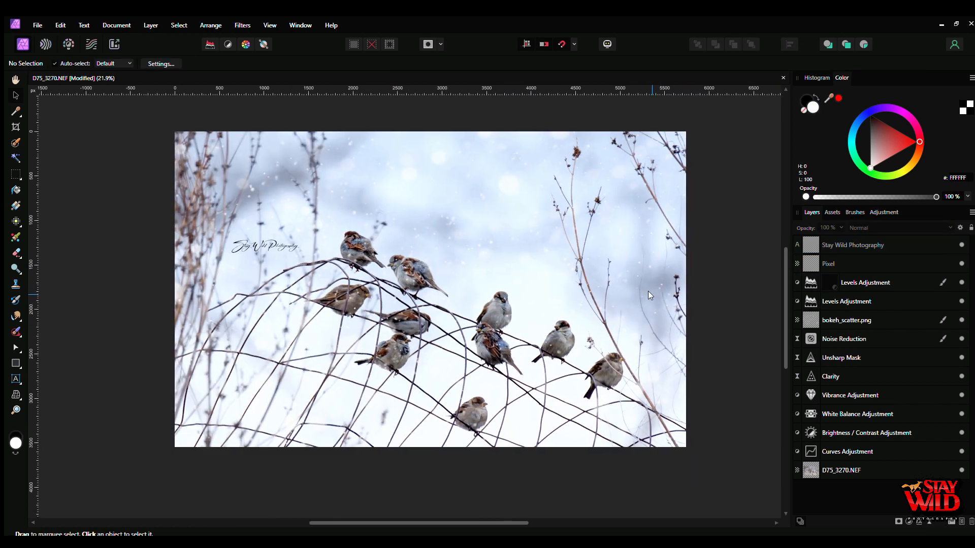
pyautogui.scroll(1, 648, 291)
pyautogui.scroll(-1, 646, 292)
pyautogui.moveTo(645, 292); pyautogui.dragTo(638, 294)
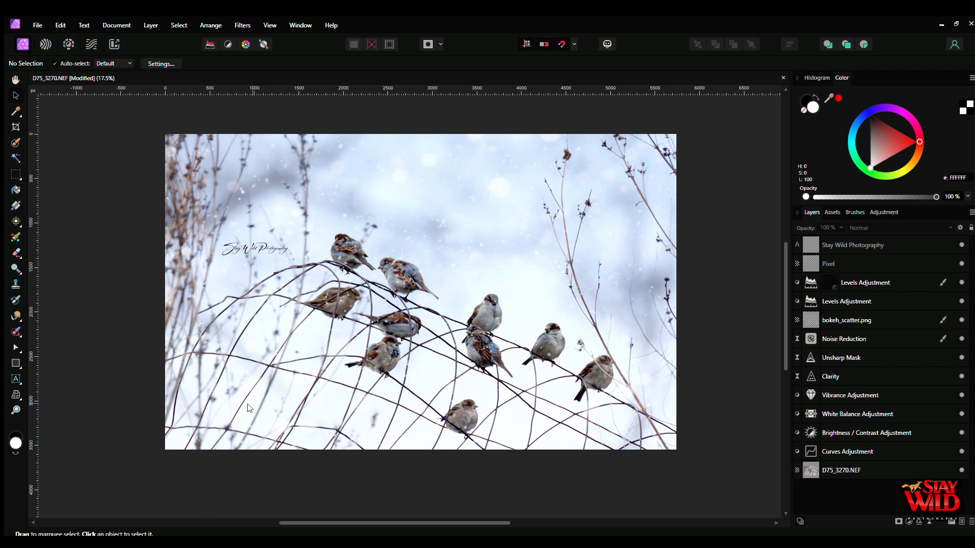
pyautogui.scroll(1, 316, 393)
pyautogui.moveTo(316, 394); pyautogui.dragTo(312, 411)
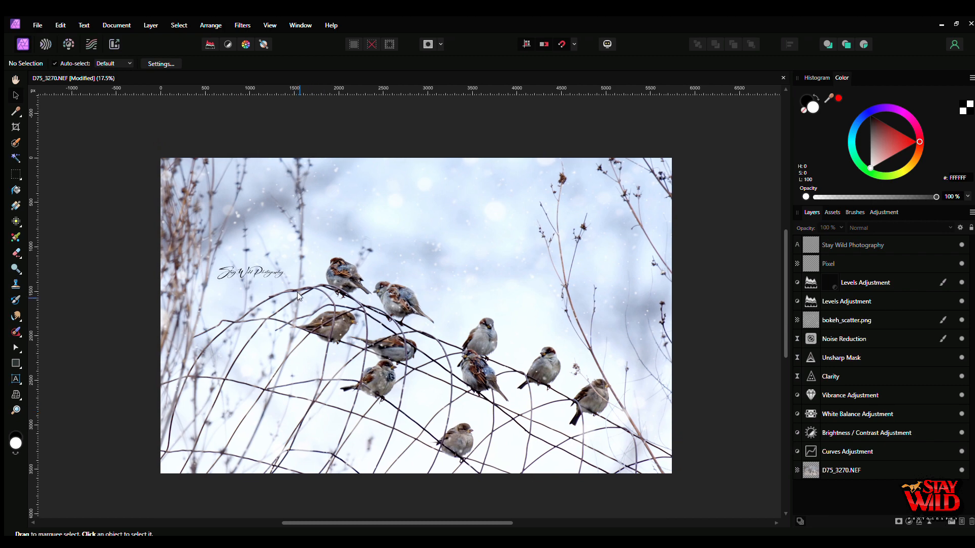
# Try the Stay Wild Photography text among the photo's lower-left branches, move it back just left of the topmost sparrow, and deselect it
pyautogui.moveTo(270, 274); pyautogui.dragTo(290, 303)
pyautogui.moveTo(372, 477)
pyautogui.mouseDown()
pyautogui.moveTo(354, 441)
pyautogui.moveTo(315, 426)
pyautogui.moveTo(255, 432)
pyautogui.mouseUp()
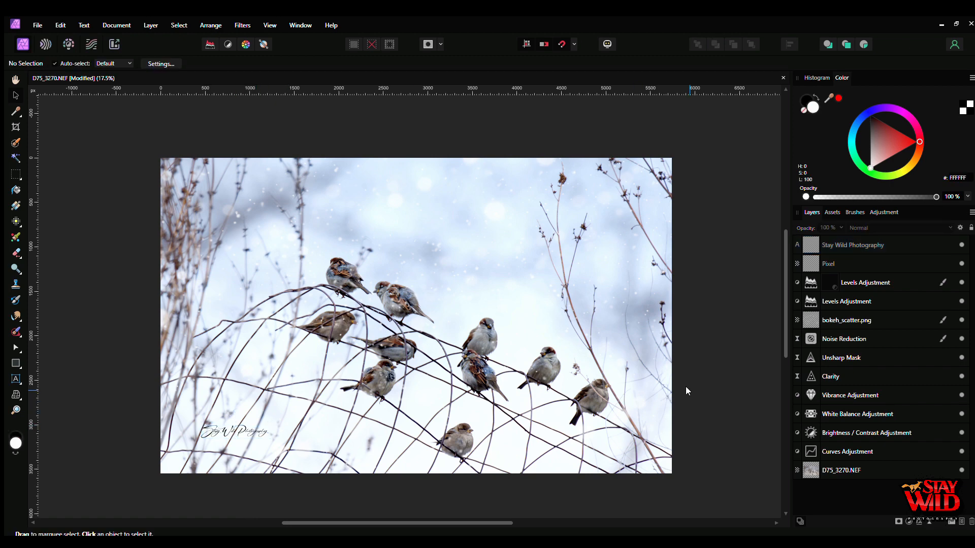
pyautogui.moveTo(237, 432)
pyautogui.mouseDown()
pyautogui.moveTo(495, 294)
pyautogui.moveTo(491, 262)
pyautogui.moveTo(447, 277)
pyautogui.moveTo(484, 303)
pyautogui.moveTo(457, 312)
pyautogui.moveTo(268, 279)
pyautogui.moveTo(255, 267)
pyautogui.mouseUp()
pyautogui.click(710, 254)
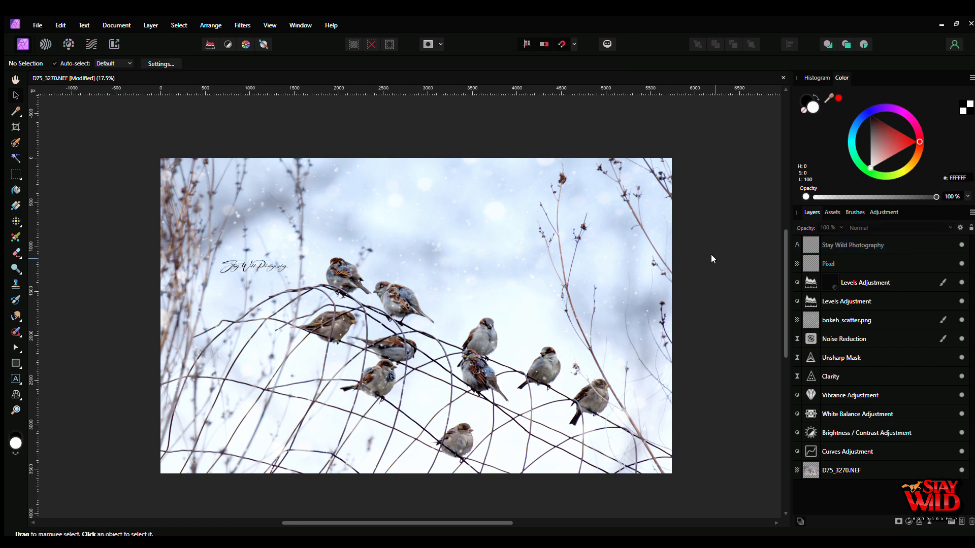